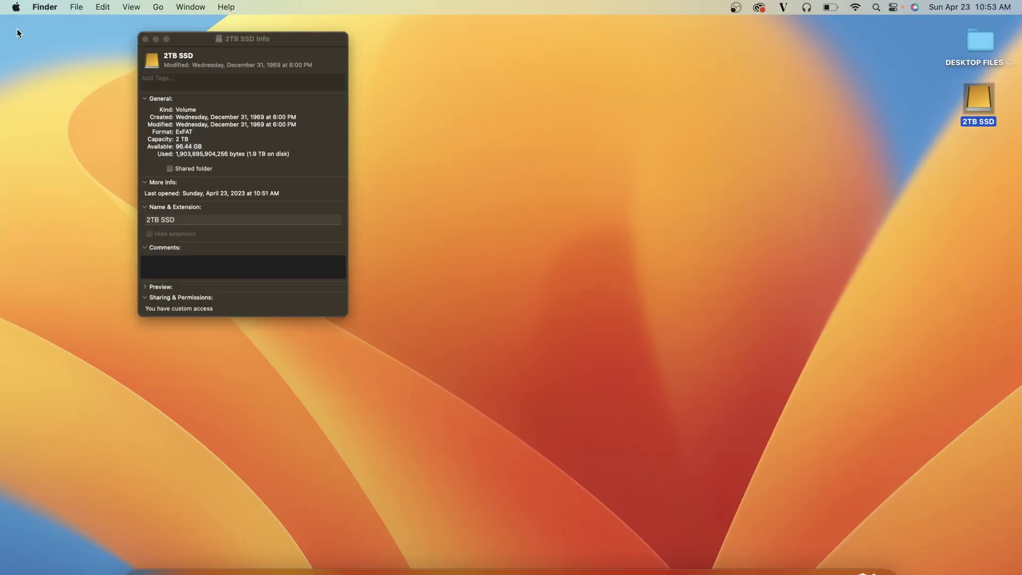
# Close the 2TB SSD drive information window.
pyautogui.press('super+w')
# Open VISUAL BLVD on the 2TB SSD and select 2023 AIRBNB CONTENT, then 2023 YOUTUBE VIDEOS.
pyautogui.doubleClick(978, 98)
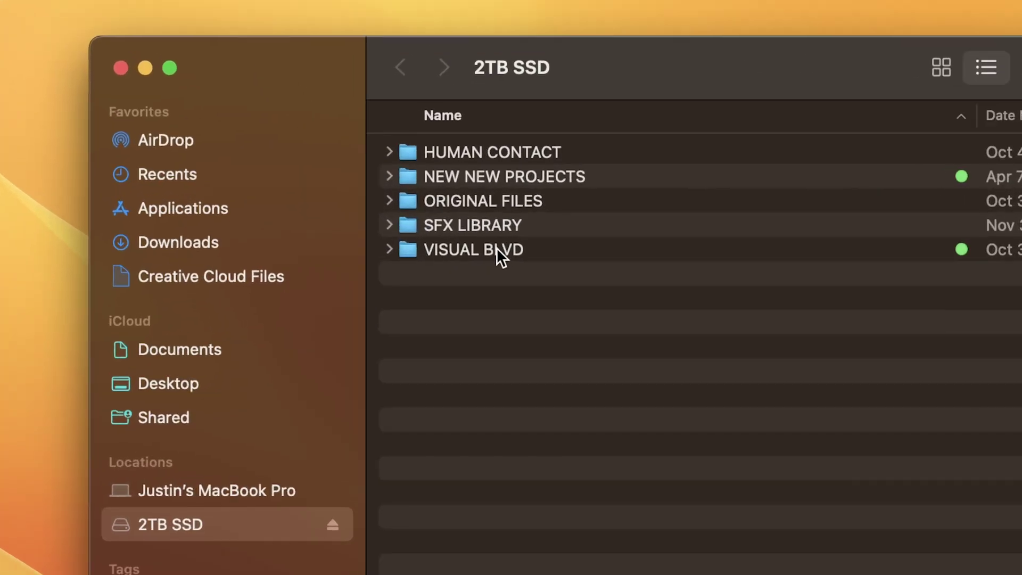
pyautogui.doubleClick(345, 219)
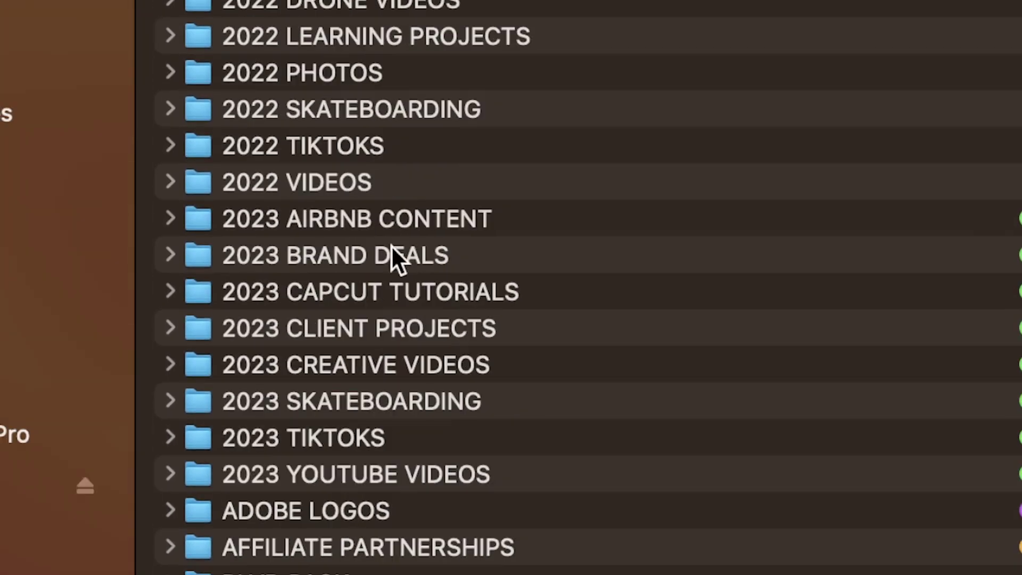
pyautogui.click(546, 344)
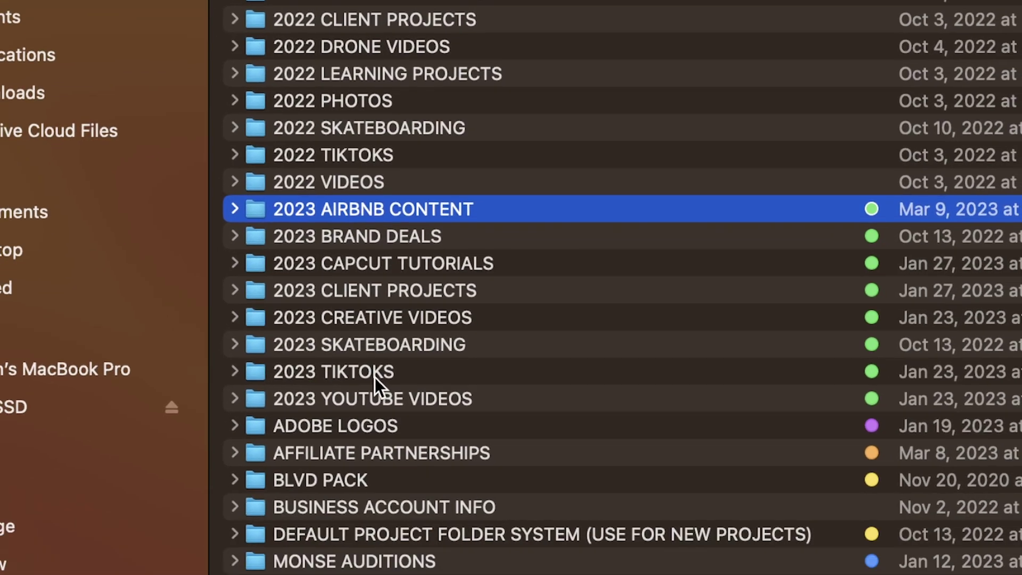
pyautogui.click(377, 330)
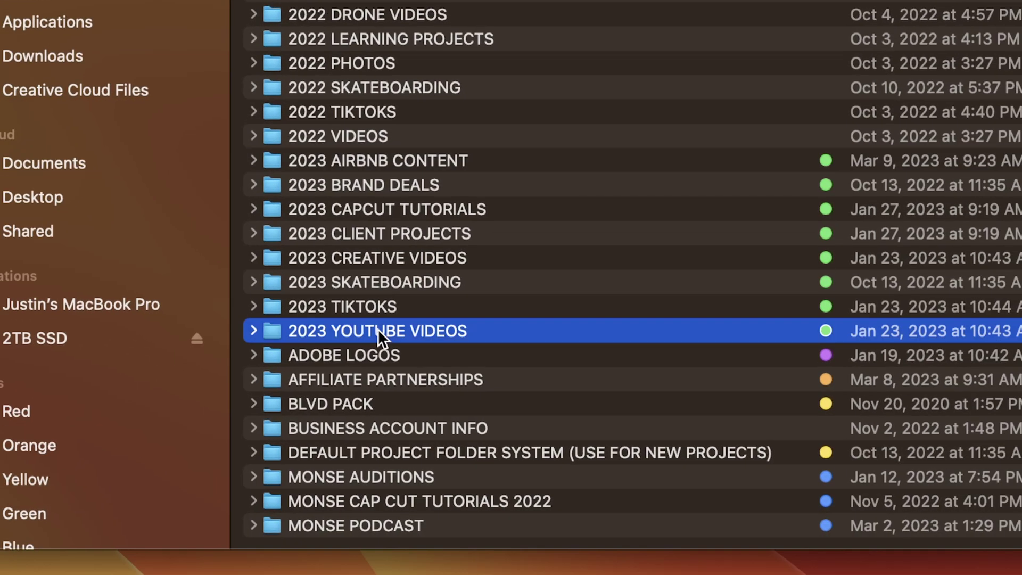
# Step through the green-tagged 2023 folders, including 2023 CREATIVE VIDEOS.
pyautogui.click(416, 163)
pyautogui.click(418, 187)
pyautogui.click(419, 210)
pyautogui.click(417, 235)
pyautogui.click(412, 257)
pyautogui.click(410, 283)
pyautogui.click(388, 306)
pyautogui.click(437, 330)
# Check the purple, orange, yellow and blue tagged folders, then open 2023 YOUTUBE VIDEOS.
pyautogui.click(826, 355)
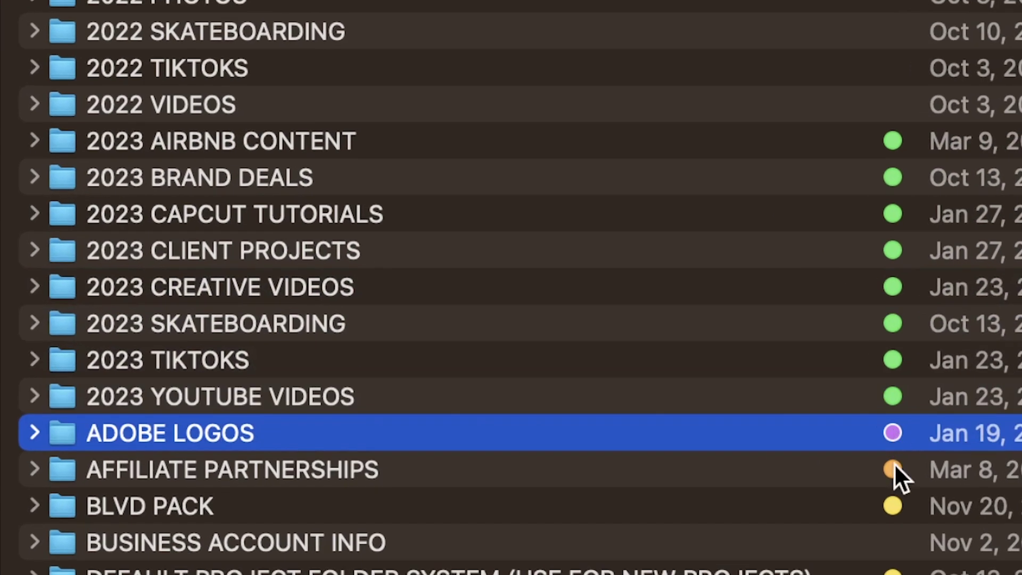
pyautogui.click(894, 467)
pyautogui.click(894, 514)
pyautogui.click(906, 490)
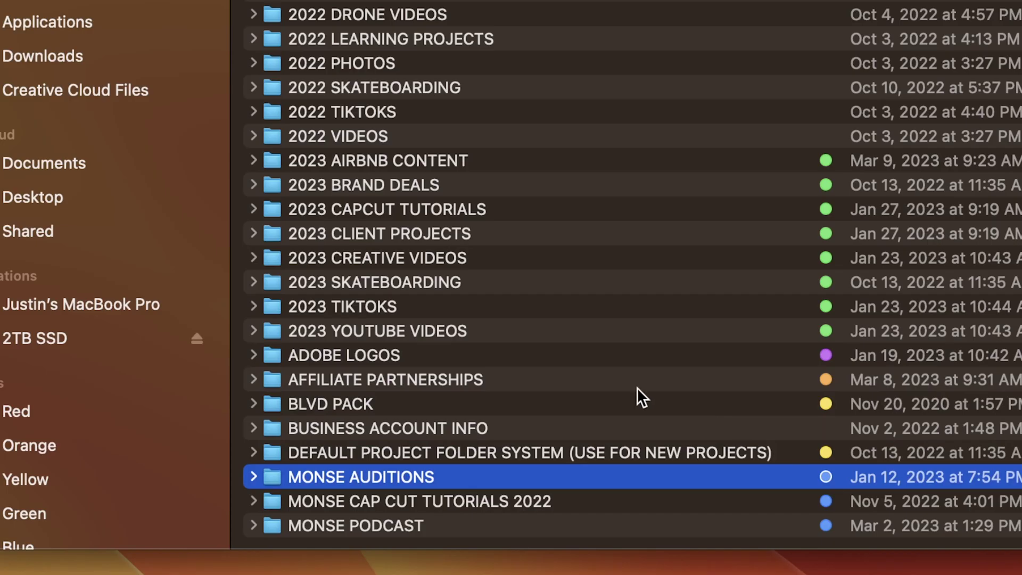
pyautogui.doubleClick(487, 331)
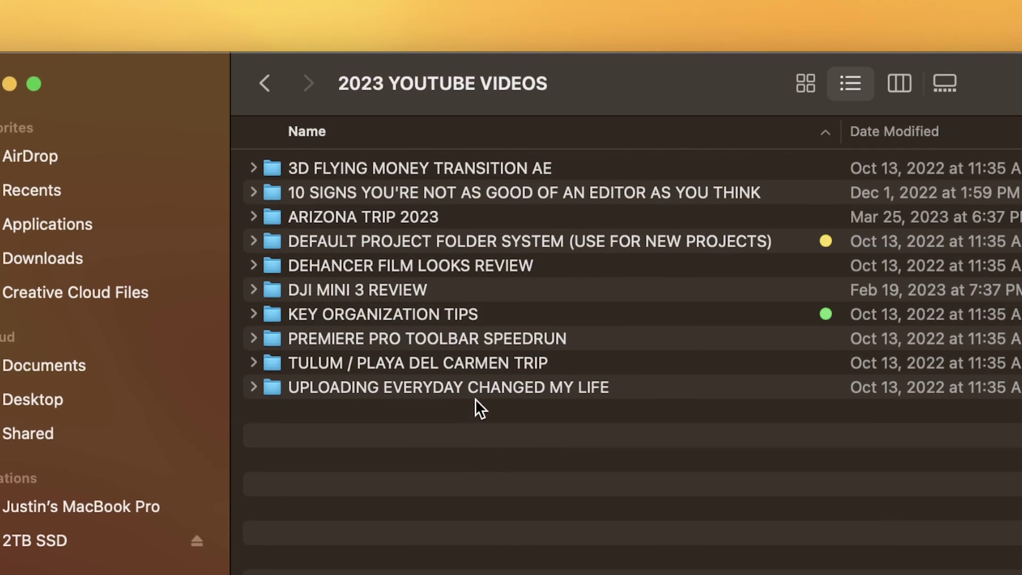
# Open KEY ORGANIZATION TIPS and step through its subfolders from AUDIO down to THUMBNAIL.
pyautogui.click(468, 316)
pyautogui.doubleClick(580, 310)
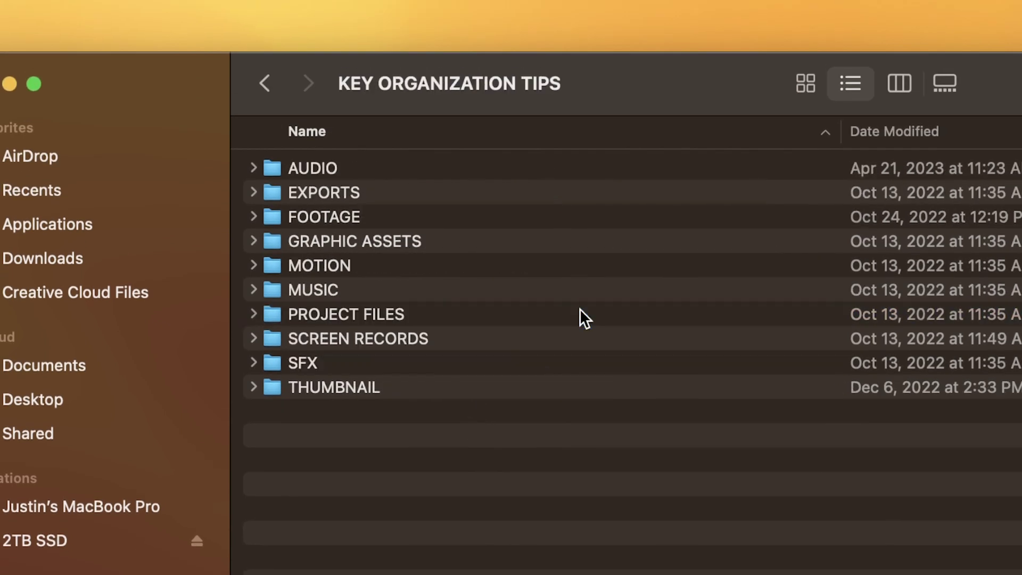
pyautogui.click(394, 169)
pyautogui.click(393, 192)
pyautogui.press('Down')
pyautogui.press('Down')
pyautogui.press('Down')
pyautogui.press('Down')
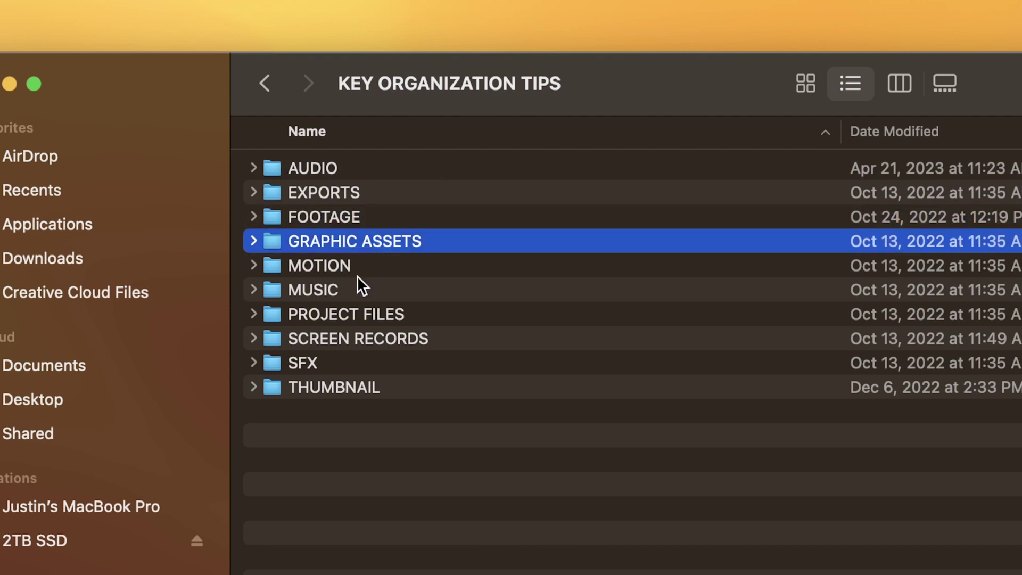
pyautogui.press('Down')
pyautogui.press('Down')
pyautogui.press('Down')
pyautogui.press('Down')
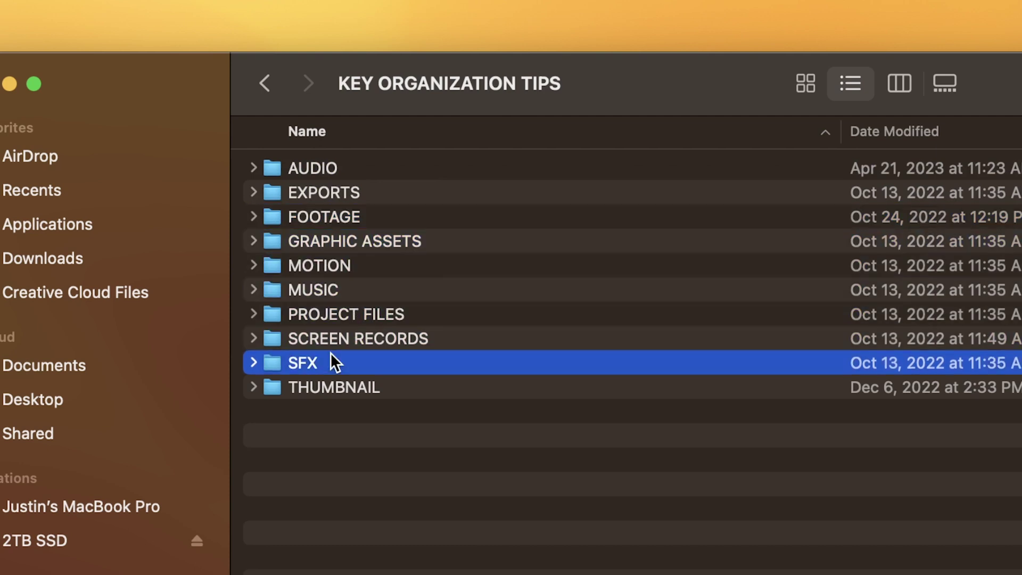
# Inspect FOOTAGE (IPHONE FOOTAGE) and PROJECT FILES (ORGANIZING TIPS - v1.prproj).
pyautogui.doubleClick(338, 222)
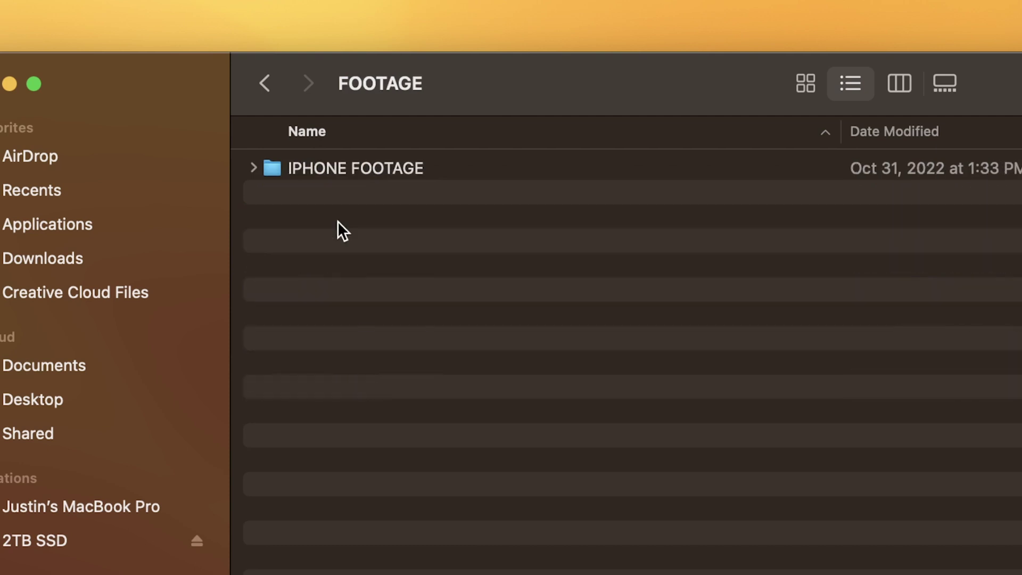
pyautogui.click(360, 170)
pyautogui.click(267, 85)
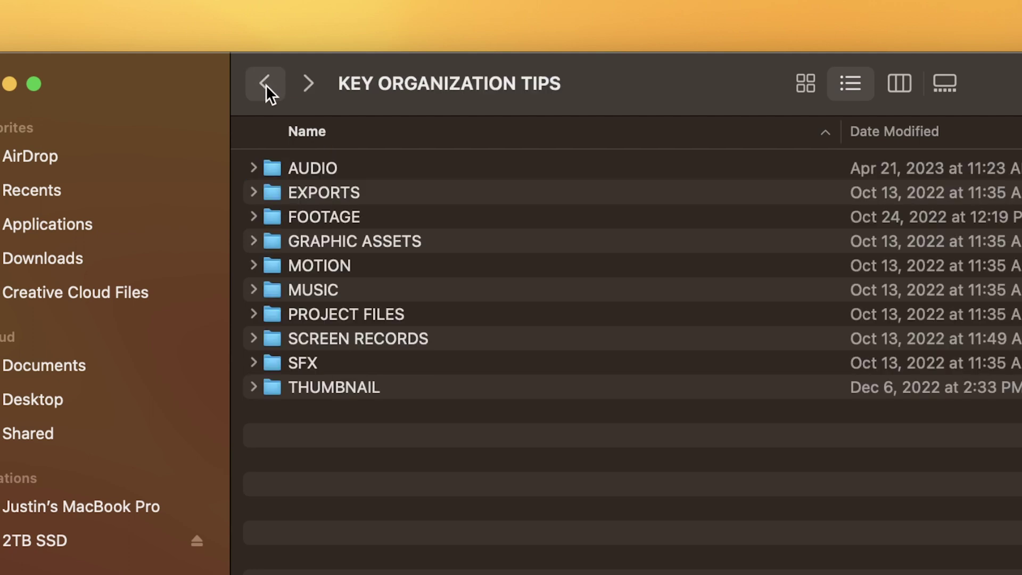
pyautogui.doubleClick(347, 316)
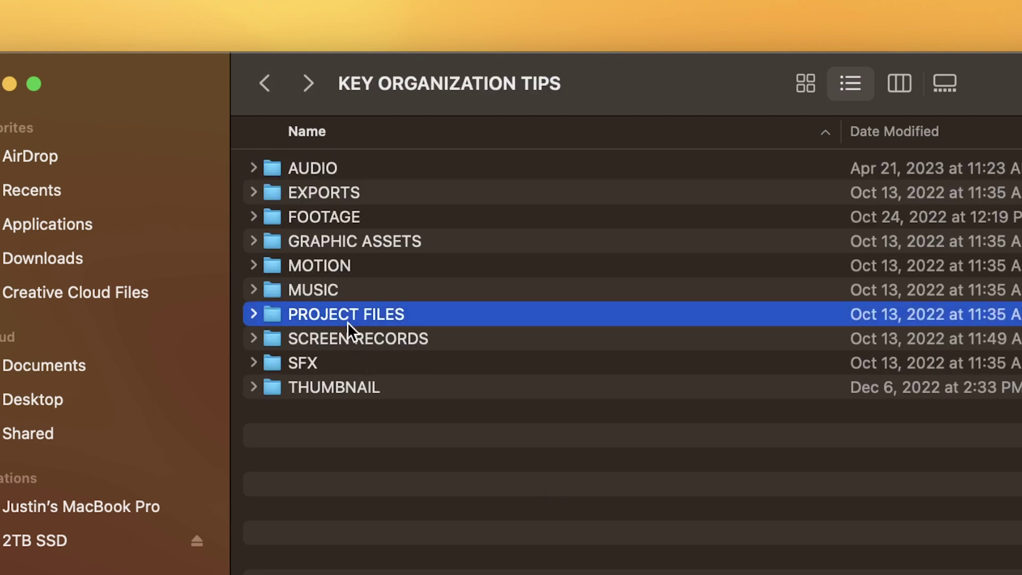
pyautogui.click(417, 245)
pyautogui.click(264, 83)
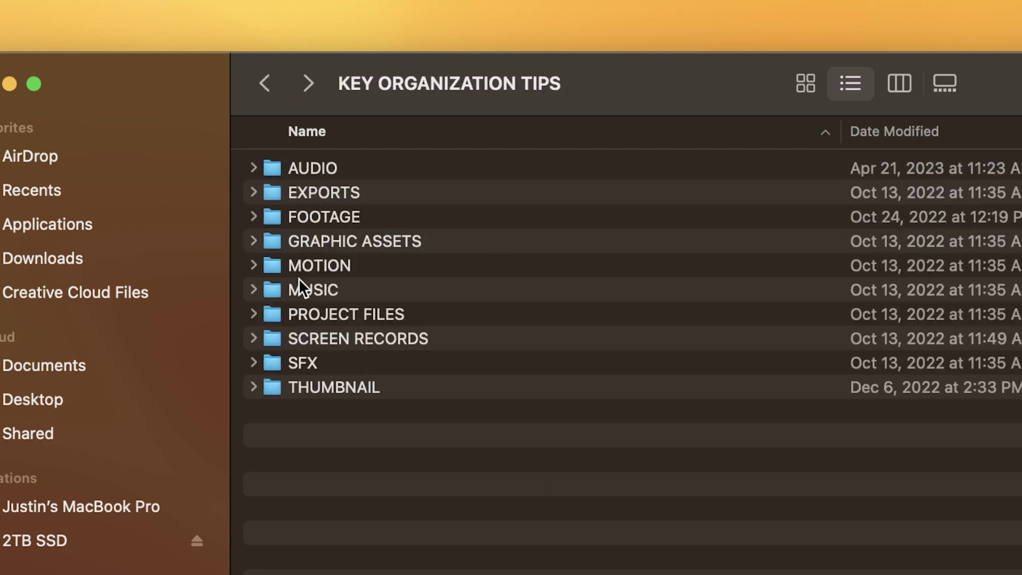
# Inspect SCREEN RECORDS and MOTION, including TITLE - v1.aep and its exported title files.
pyautogui.doubleClick(319, 337)
pyautogui.click(420, 192)
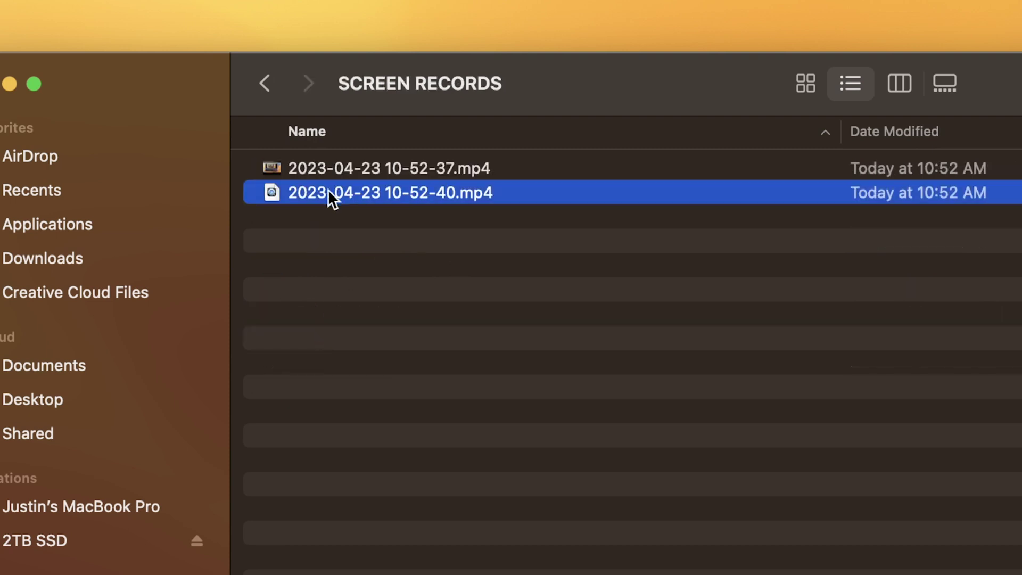
pyautogui.click(266, 83)
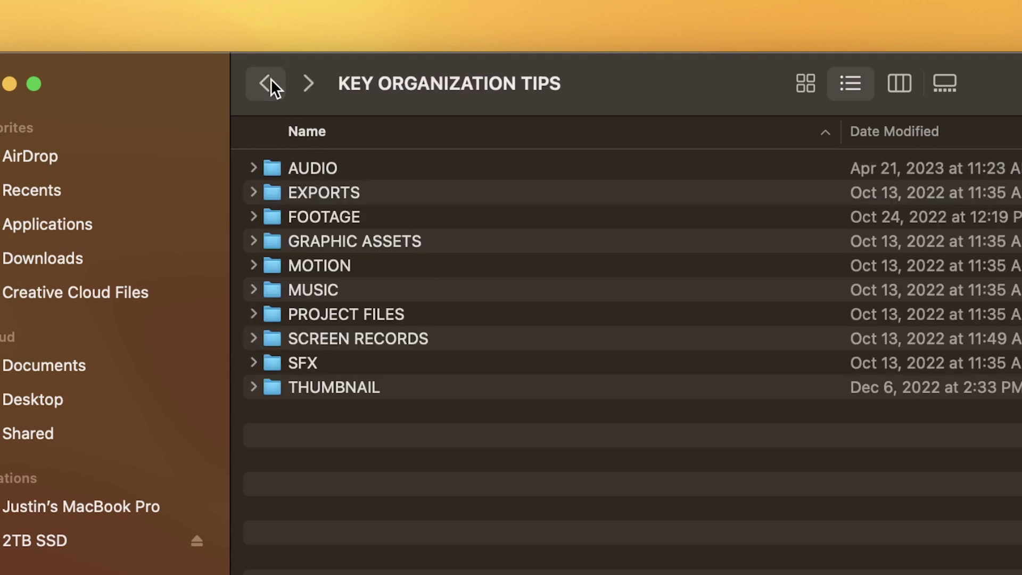
pyautogui.doubleClick(272, 264)
pyautogui.click(329, 218)
pyautogui.click(254, 193)
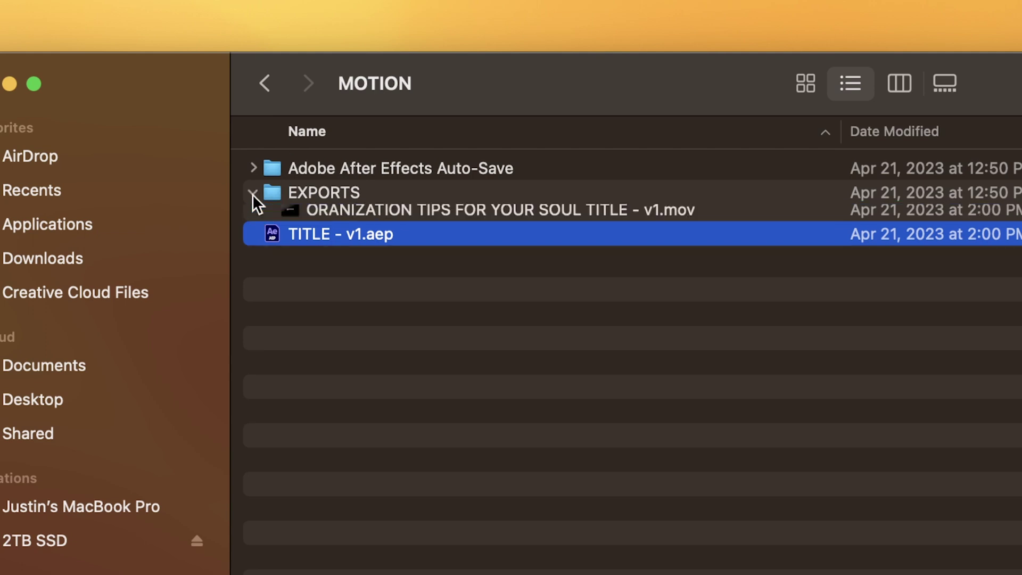
pyautogui.click(334, 223)
pyautogui.click(334, 237)
pyautogui.click(267, 81)
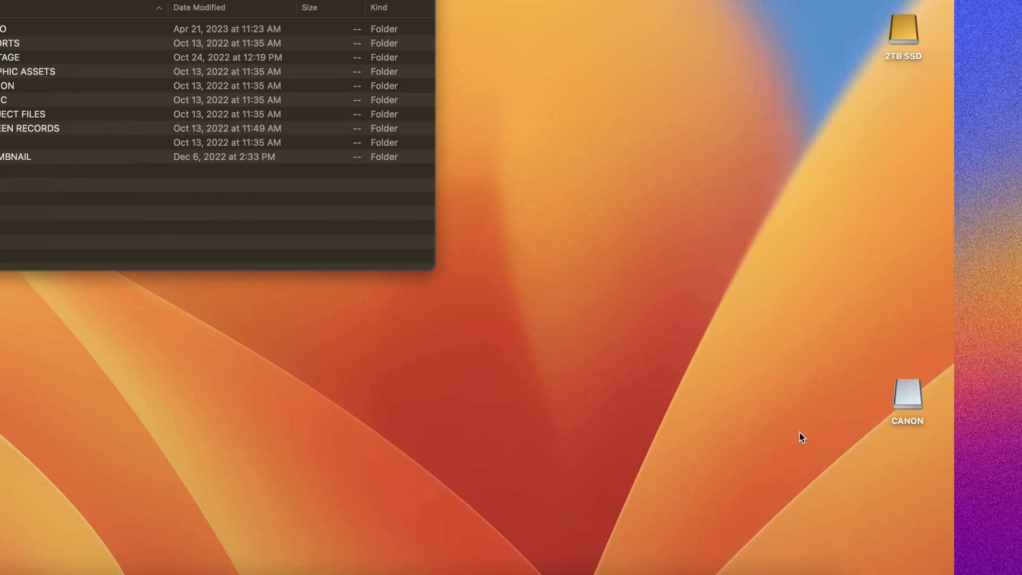
# Copy C0002.MP4 from the CANON card's PRIVATE > M4ROOT > CLIP folder into FOOTAGE.
pyautogui.doubleClick(908, 399)
pyautogui.click(177, 190)
pyautogui.doubleClick(372, 190)
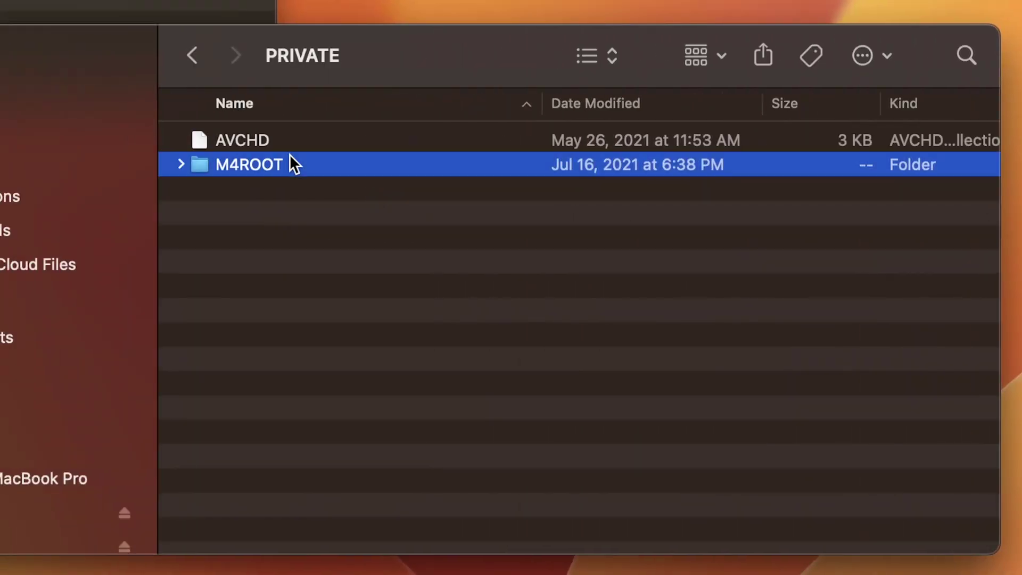
pyautogui.doubleClick(292, 164)
pyautogui.doubleClick(263, 141)
pyautogui.click(261, 162)
pyautogui.moveTo(496, 317); pyautogui.dragTo(0, 0)
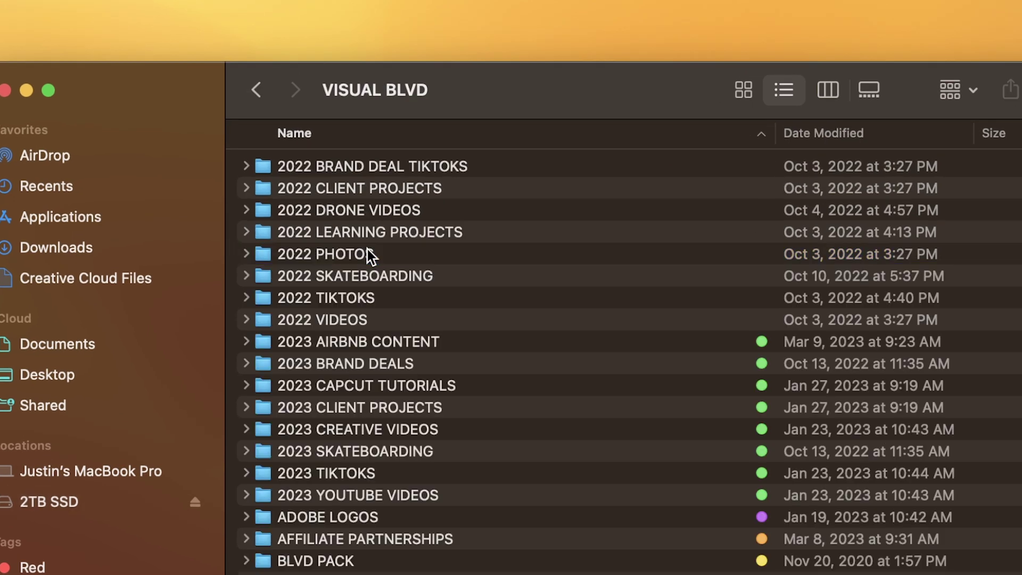
# Duplicate the default project folder and rename it NEW SUPER ULTRA EPIC EDITING PROJECT 04.23.2023.
pyautogui.doubleClick(365, 494)
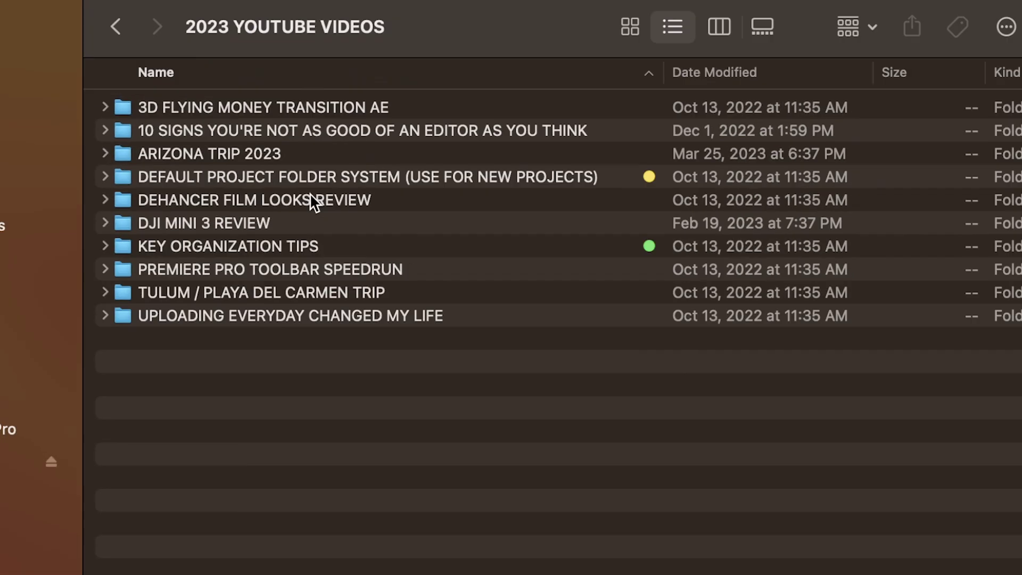
pyautogui.click(313, 175)
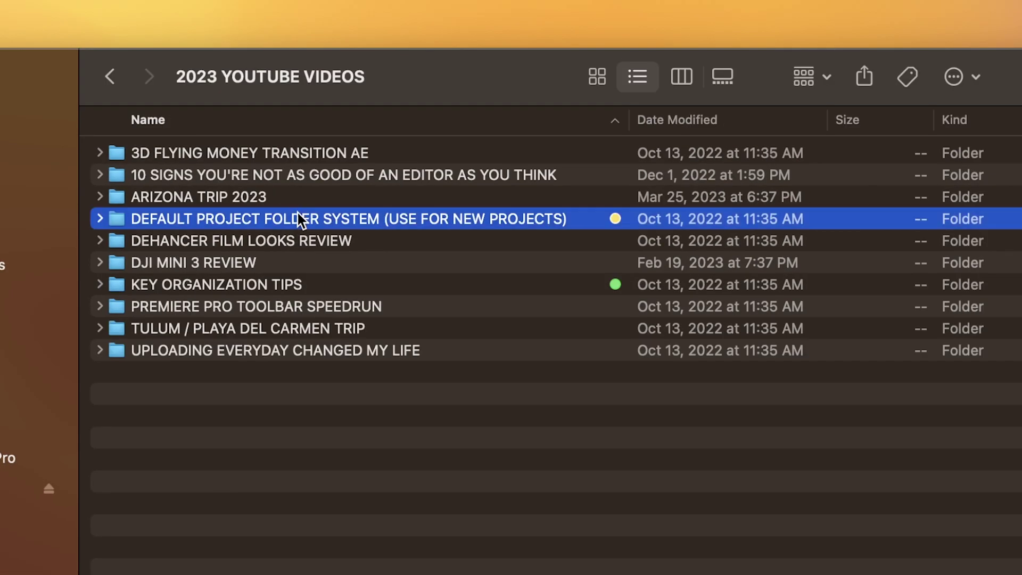
pyautogui.press('super+d')
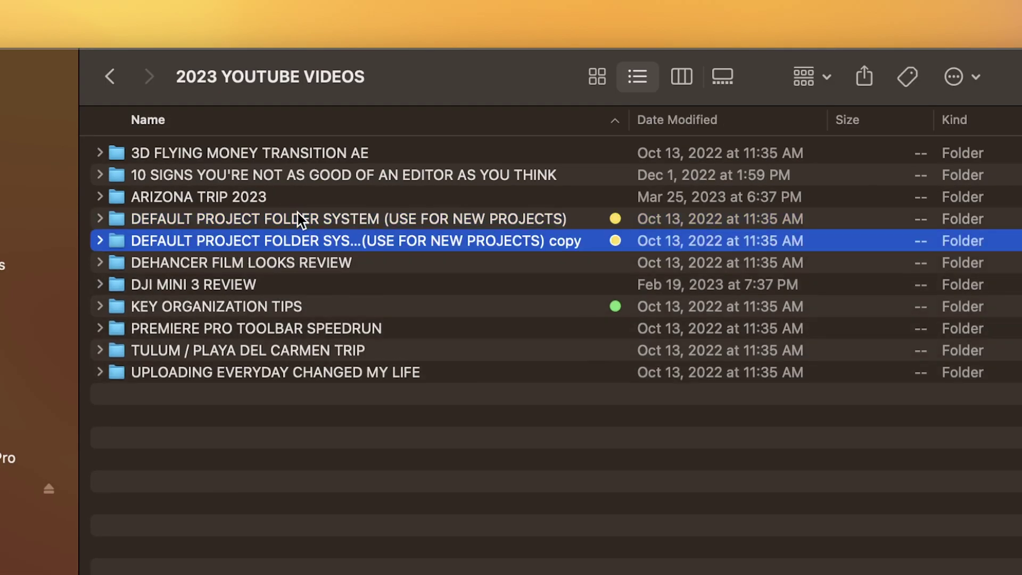
pyautogui.press('Return')
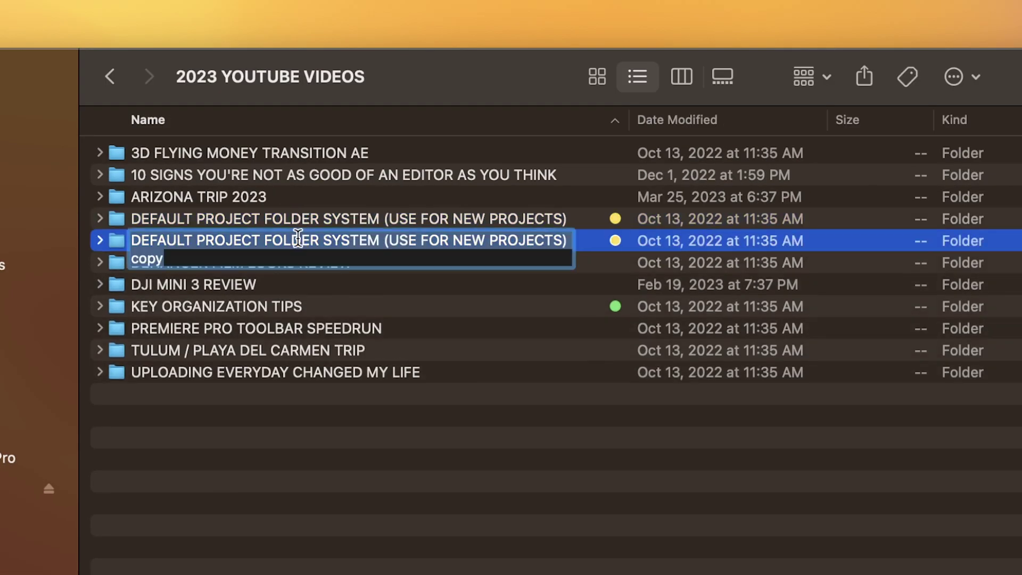
pyautogui.write('NEW SUPER ULTRA EPIC EDITING PROJECT 04.23.2023')
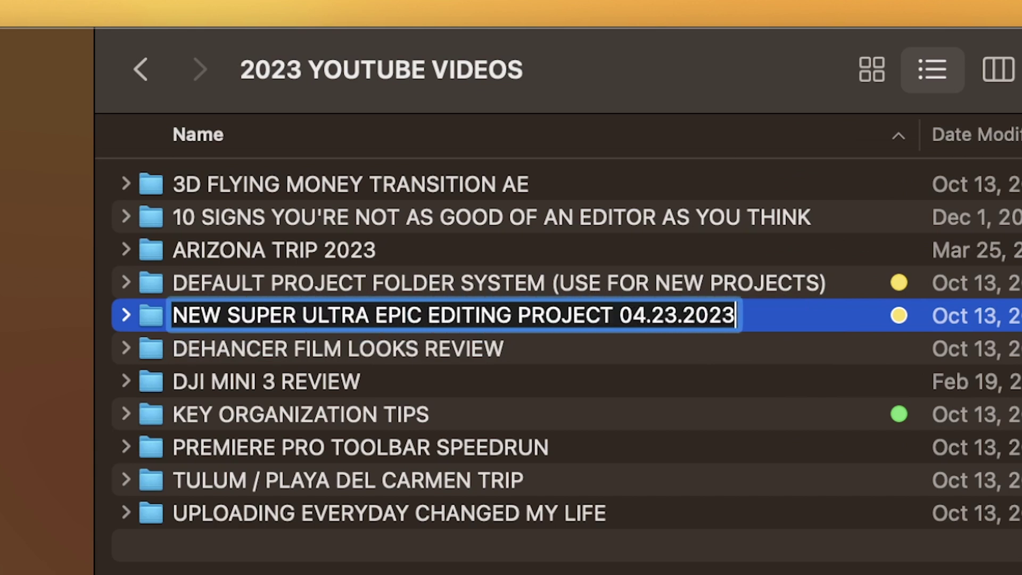
pyautogui.press('Return')
# Tag the new project folder green, open it, and launch Premiere Pro.
pyautogui.rightClick(729, 420)
pyautogui.press('Escape')
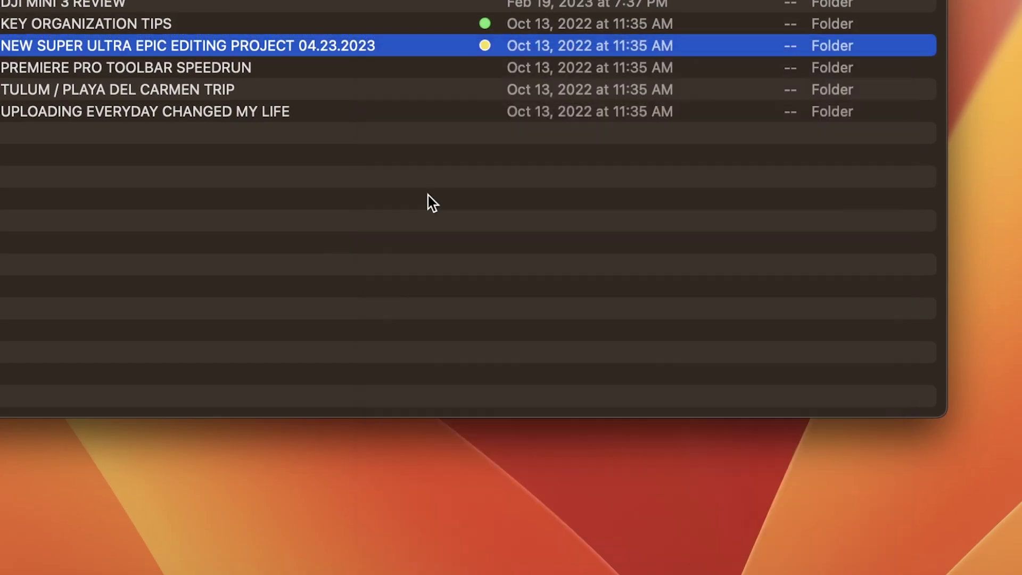
pyautogui.rightClick(443, 42)
pyautogui.click(552, 366)
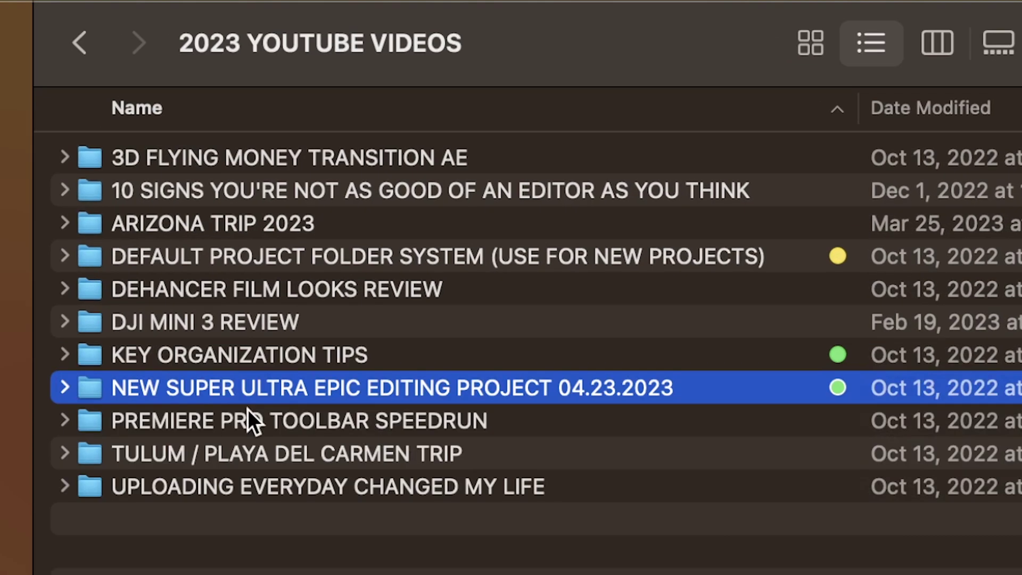
pyautogui.doubleClick(94, 387)
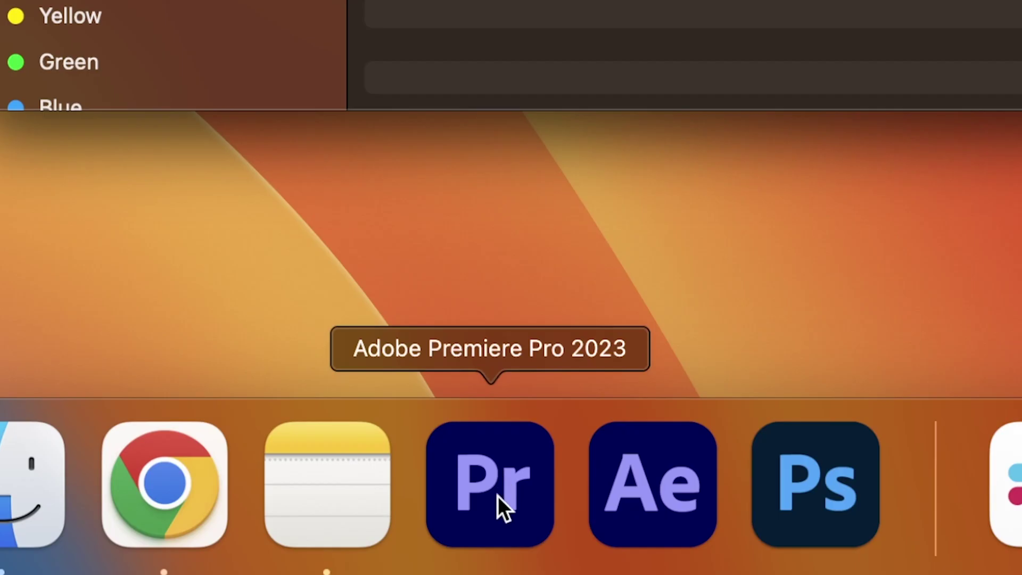
pyautogui.click(497, 496)
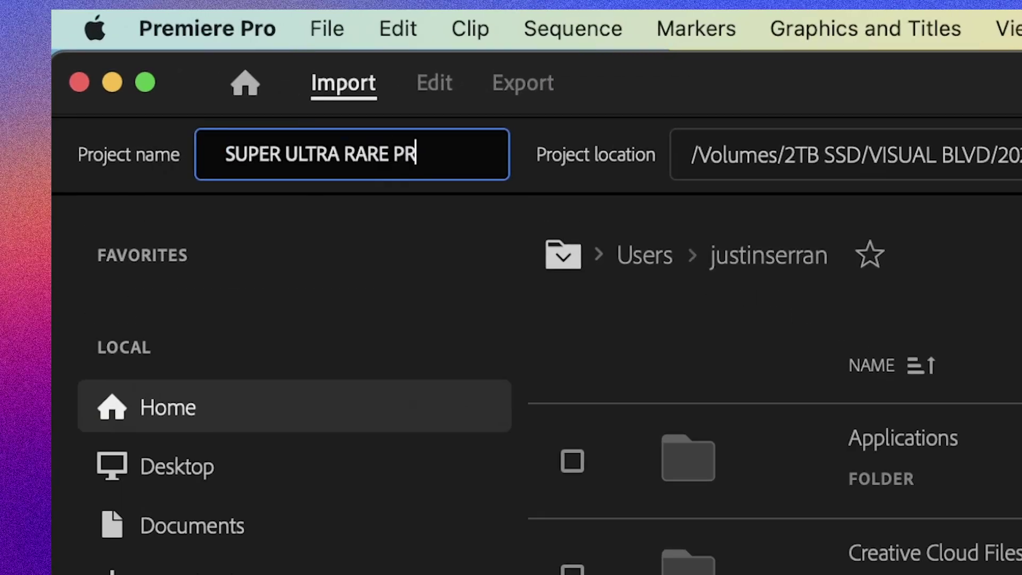
# Save the new Premiere project to the 04.23.2023 folder in 2023 YOUTUBE VIDEOS.
pyautogui.click(850, 150)
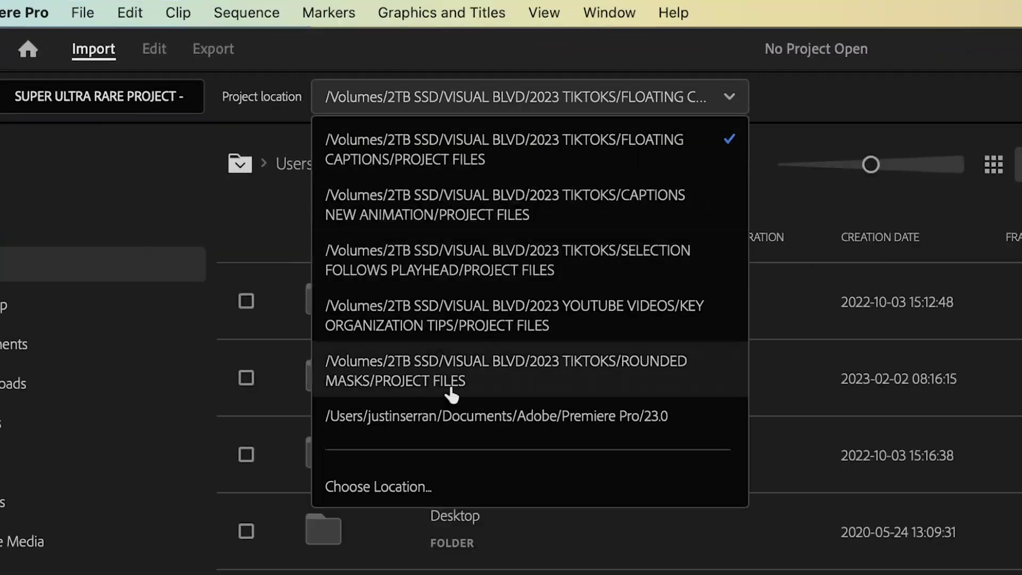
pyautogui.click(993, 574)
pyautogui.click(346, 341)
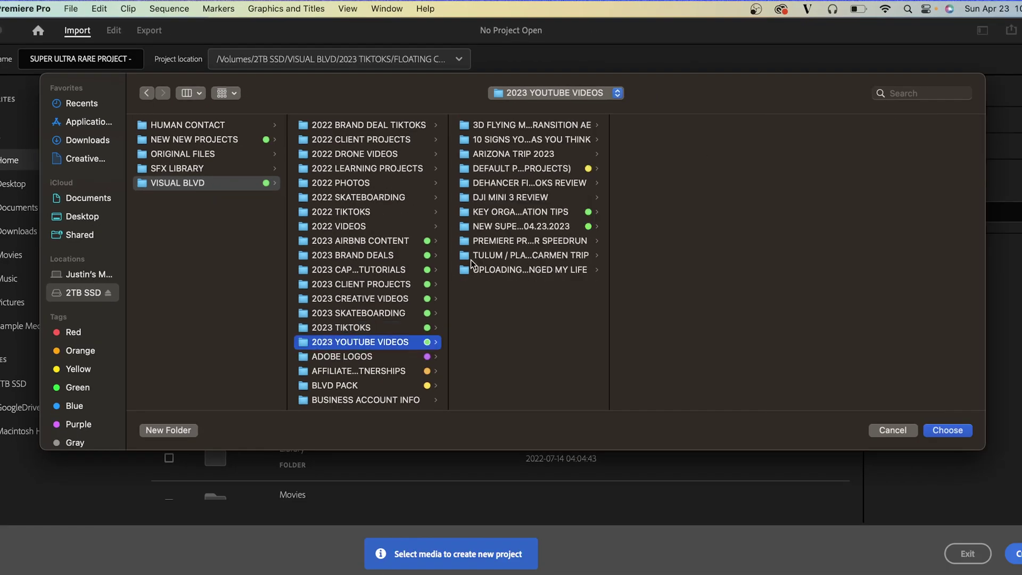
pyautogui.click(511, 227)
pyautogui.click(948, 431)
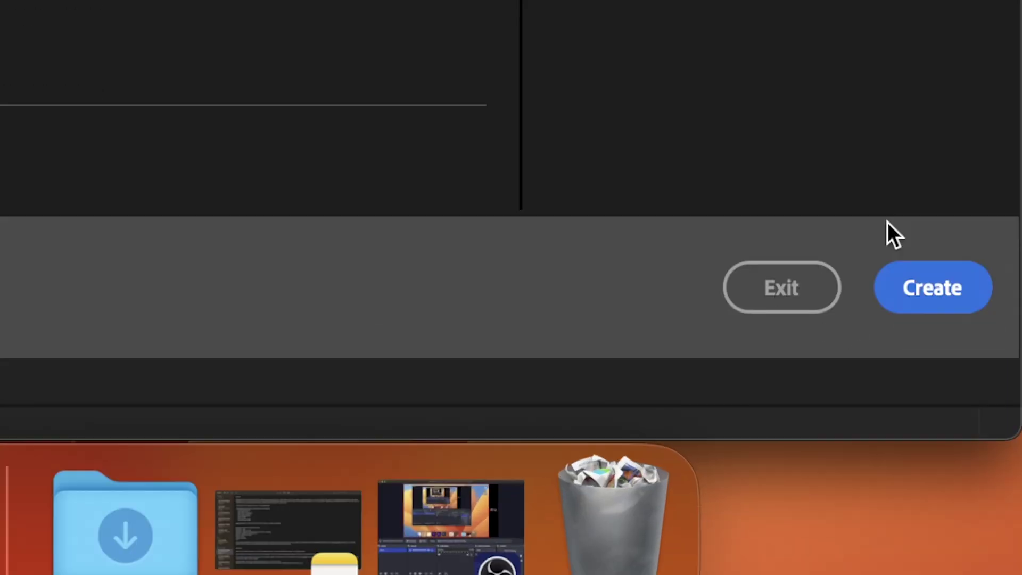
pyautogui.click(926, 292)
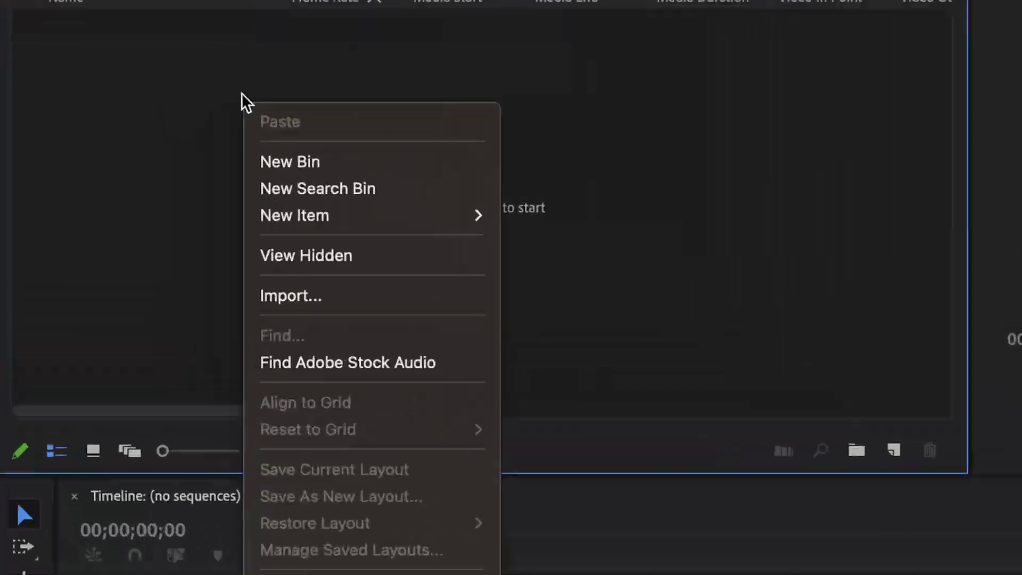
# Import the 04.23.2023 project's media folders as bins and select FOOTAGE's four pexels clips.
pyautogui.click(301, 295)
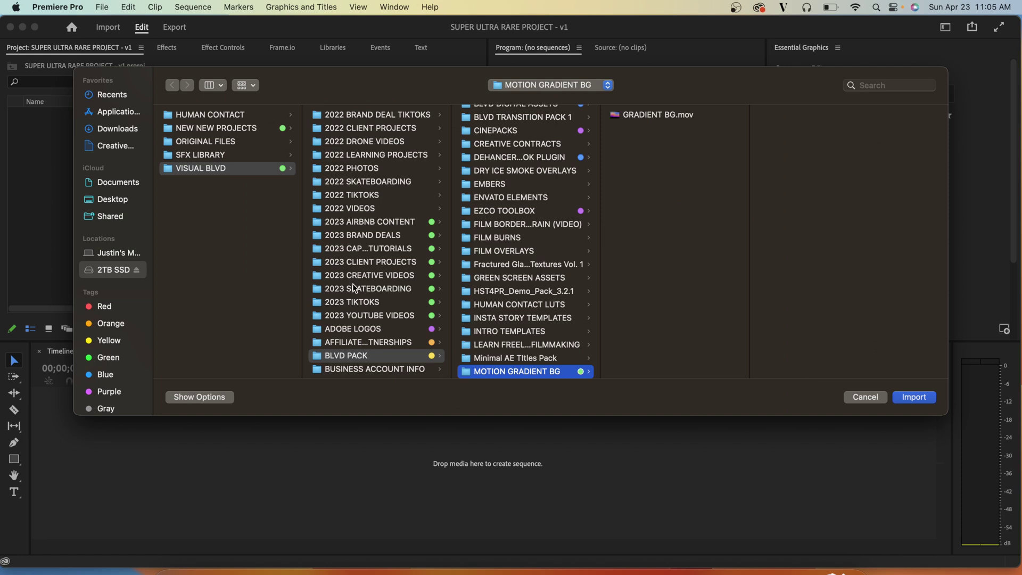
pyautogui.click(369, 315)
pyautogui.click(511, 208)
pyautogui.click(638, 128)
pyautogui.keyDown('shift'); pyautogui.click(639, 155); pyautogui.keyUp('shift')
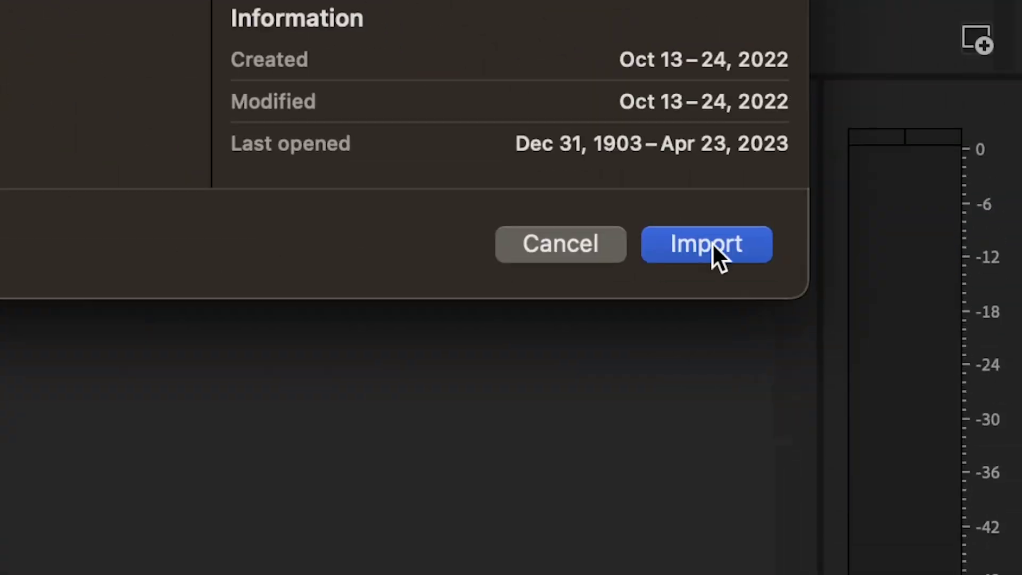
pyautogui.click(711, 242)
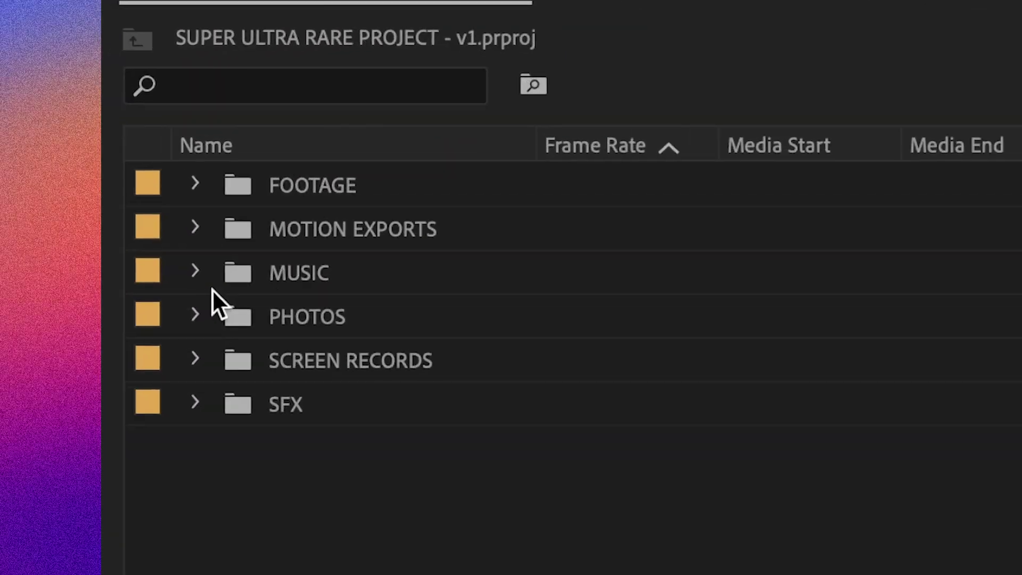
pyautogui.click(32, 115)
pyautogui.moveTo(83, 145); pyautogui.dragTo(81, 187)
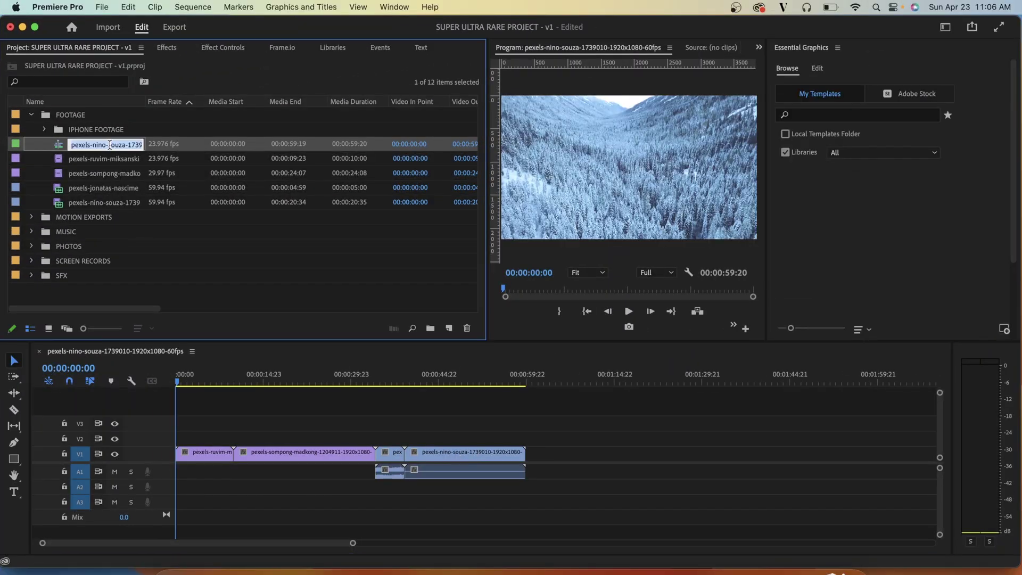
# Name the sequence FOOTAGE SEQUENCE and create a SEQUENCES bin holding a FOOTAGE SEQUENCES bin.
pyautogui.write('FOOTA')
pyautogui.write('GE SEQUENCE')
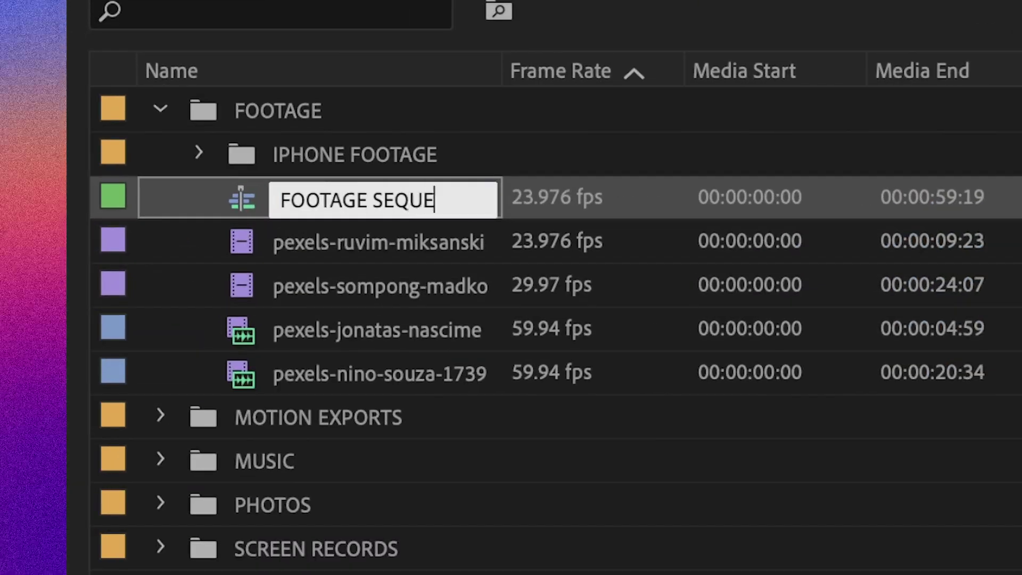
pyautogui.press('Return')
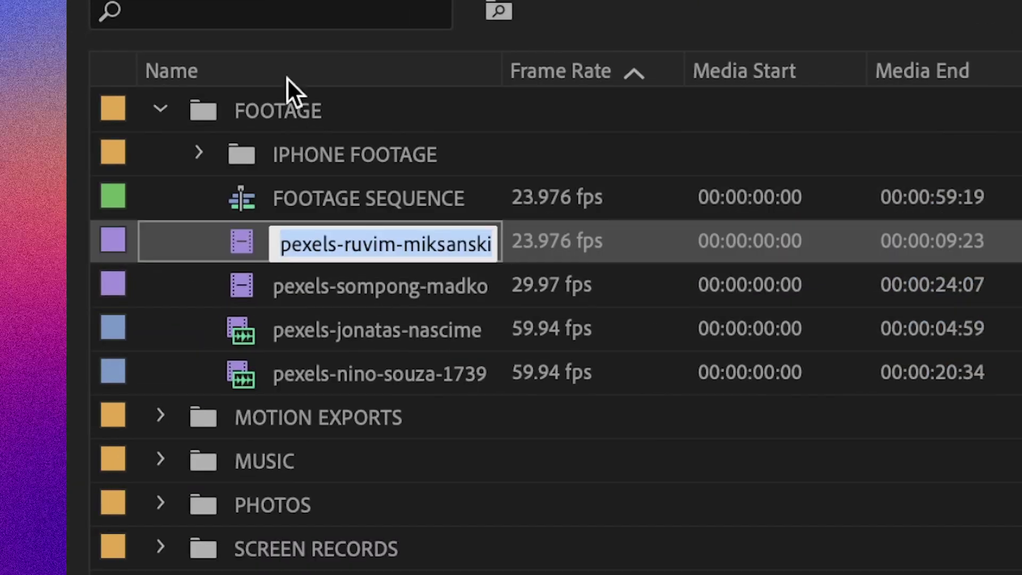
pyautogui.click(310, 200)
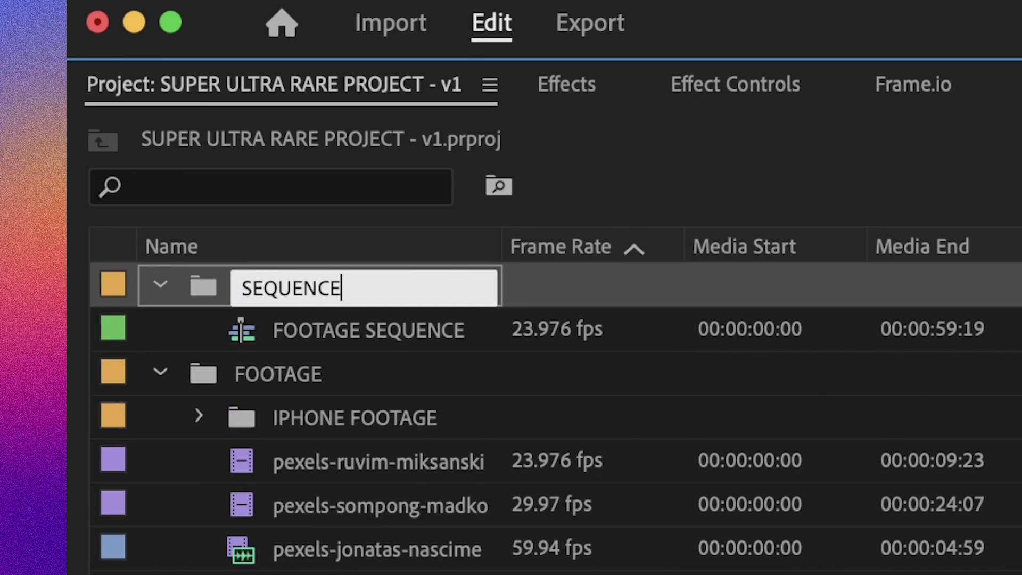
pyautogui.write('S')
pyautogui.press('Return')
pyautogui.press('super+b')
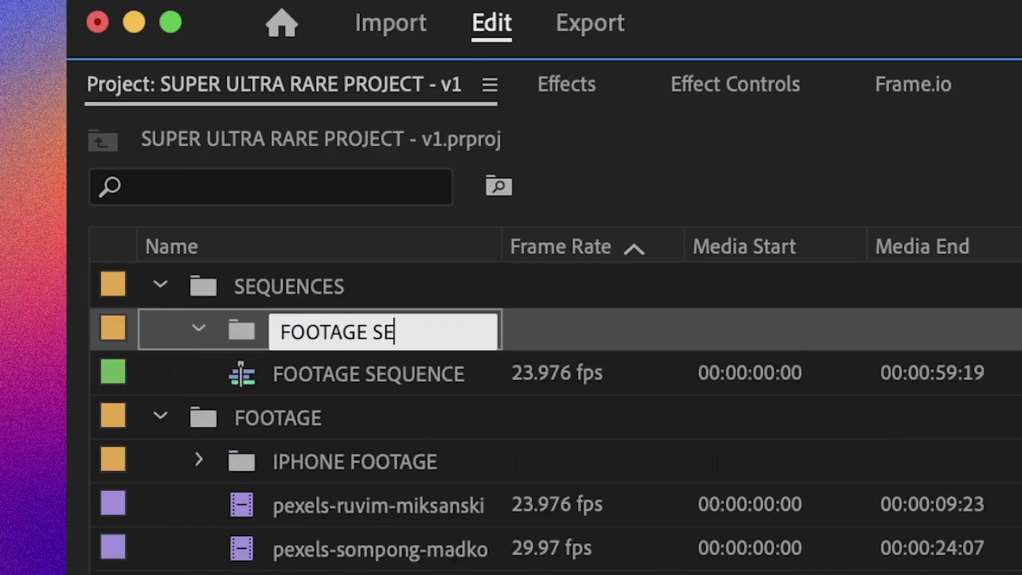
pyautogui.write('FOOTAGE SEQUENCES')
pyautogui.press('Return')
pyautogui.click(198, 328)
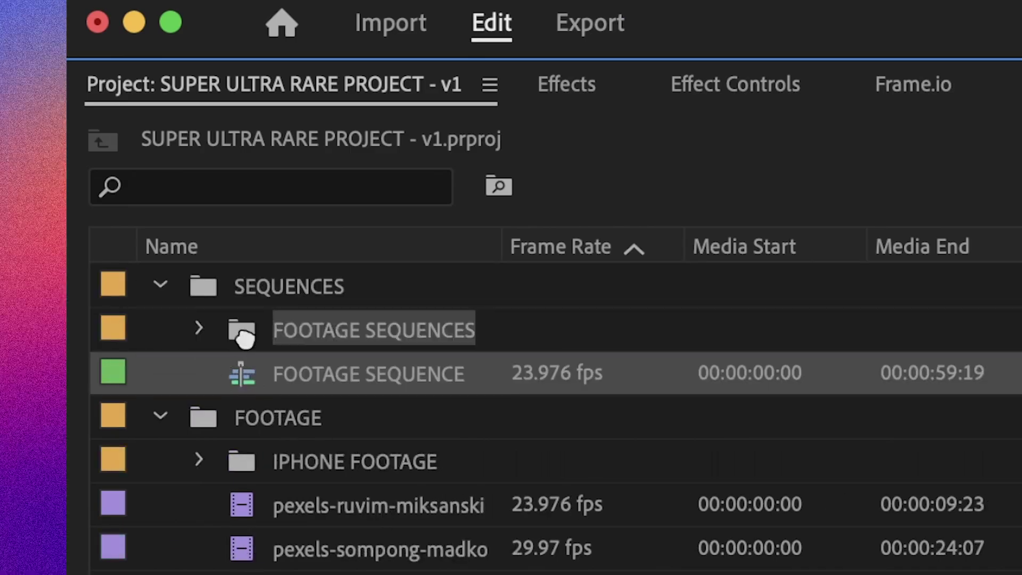
# Sequence the two FLOATING CAPTION clips as IPHONE FOOTAGE and move it into FOOTAGE SEQUENCES.
pyautogui.click(199, 417)
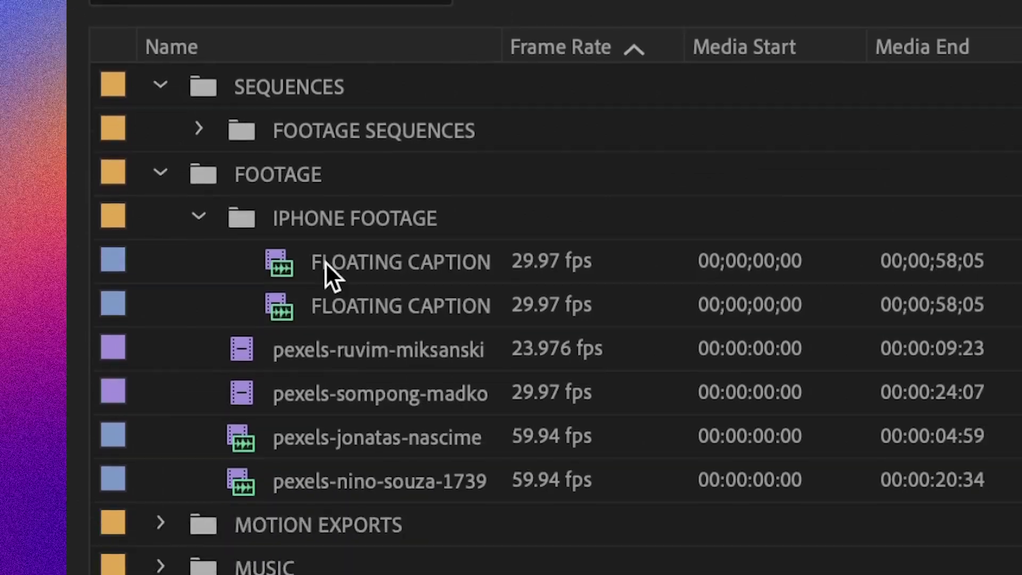
pyautogui.click(325, 262)
pyautogui.keyDown('shift'); pyautogui.click(298, 290); pyautogui.keyUp('shift')
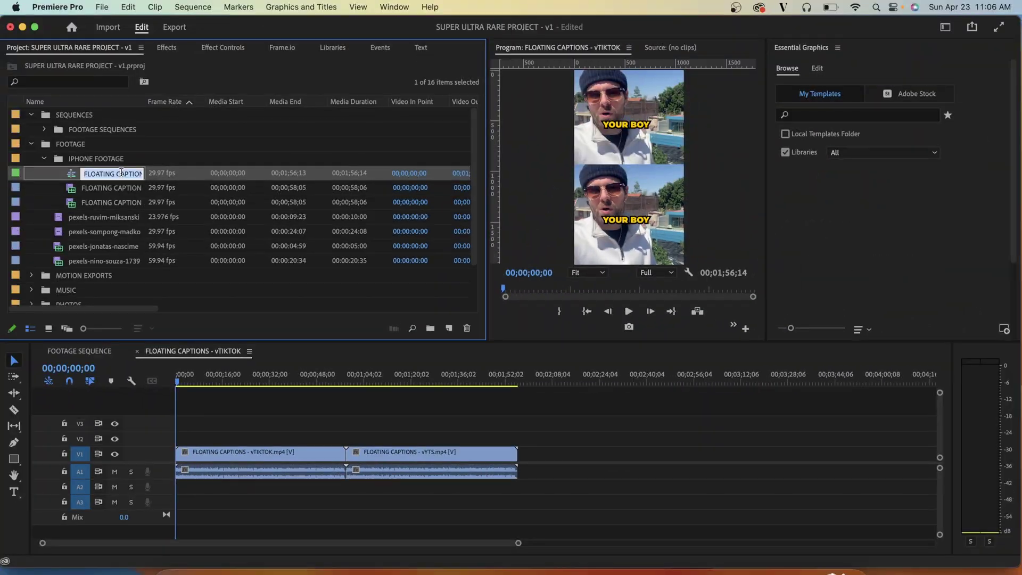
pyautogui.write('IPHONE FOOTAGE')
pyautogui.press('Return')
pyautogui.click(299, 261)
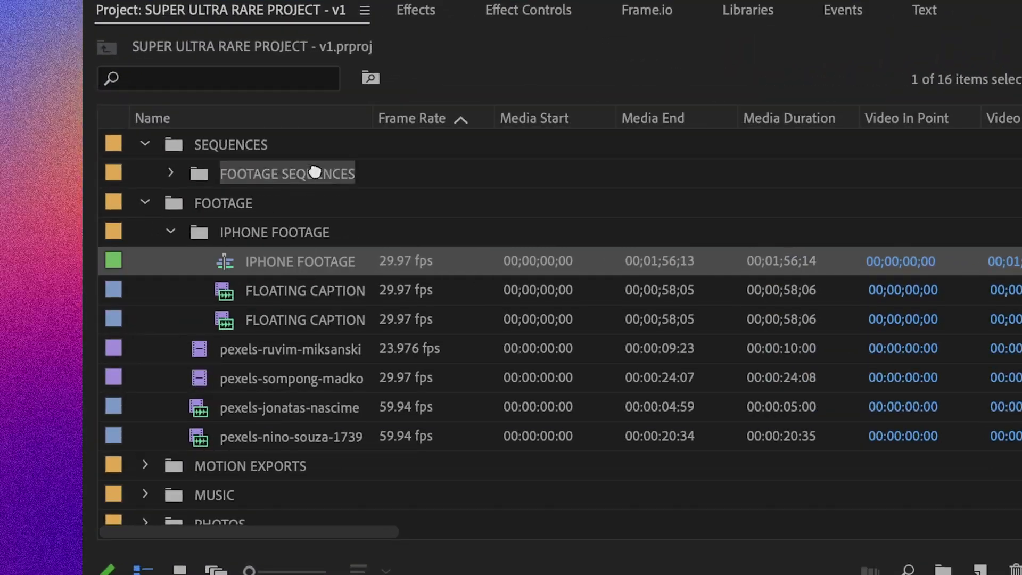
pyautogui.moveTo(315, 172); pyautogui.dragTo(315, 173)
# Collapse the bins and give the SEQUENCES bin a green label.
pyautogui.click(170, 231)
pyautogui.click(145, 201)
pyautogui.click(145, 143)
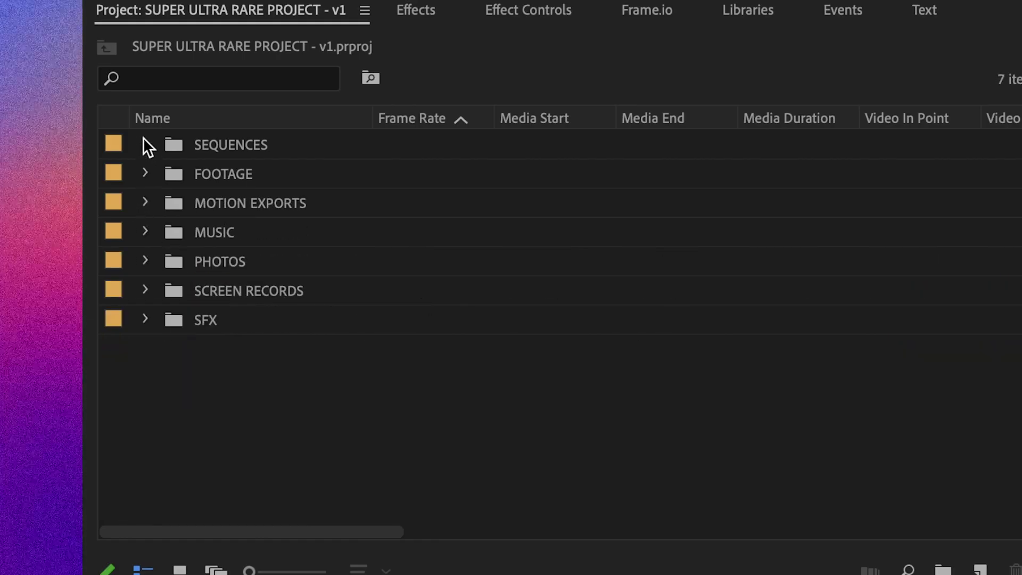
pyautogui.click(198, 140)
pyautogui.rightClick(200, 140)
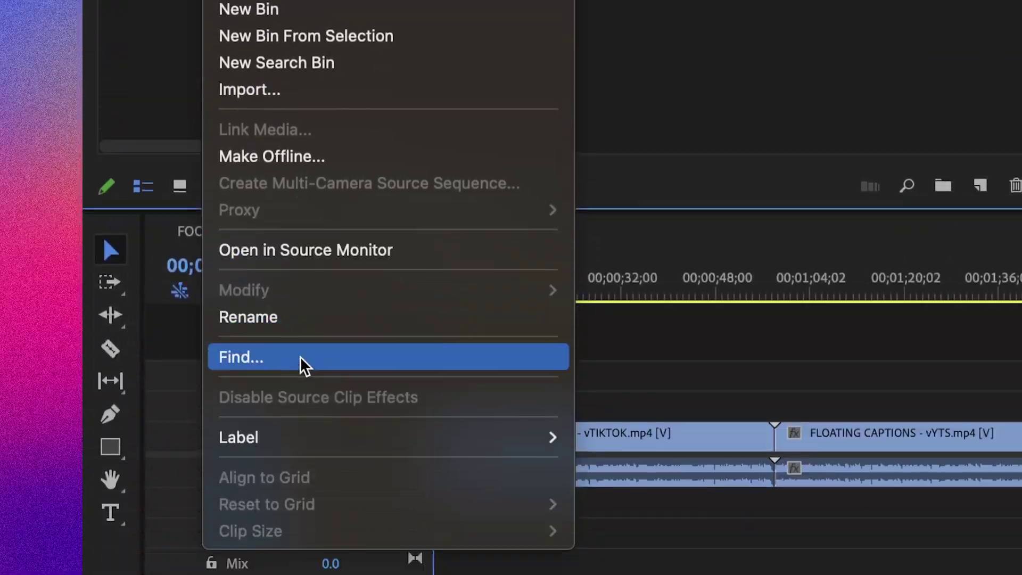
pyautogui.moveTo(381, 446)
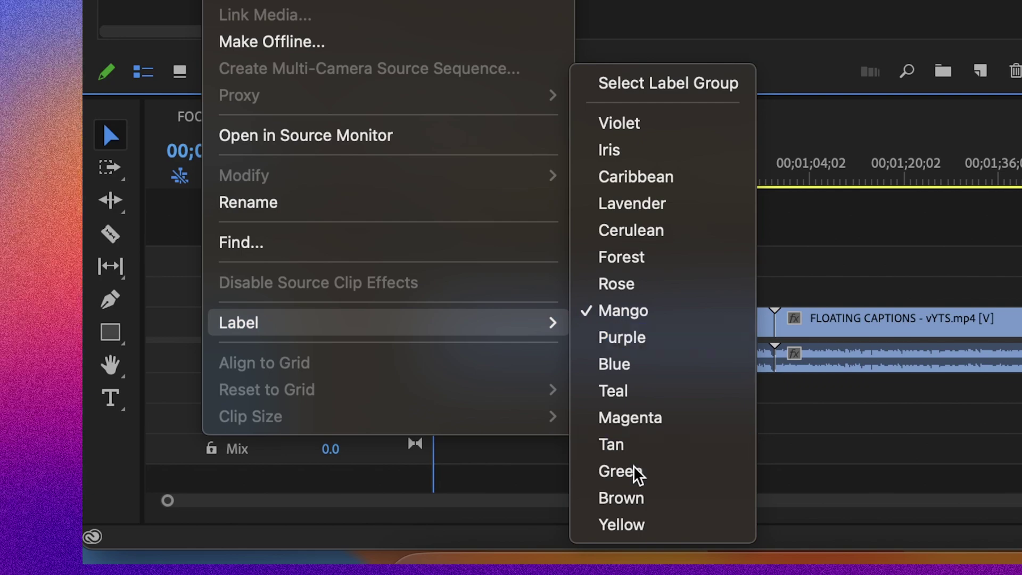
pyautogui.click(634, 470)
pyautogui.click(224, 226)
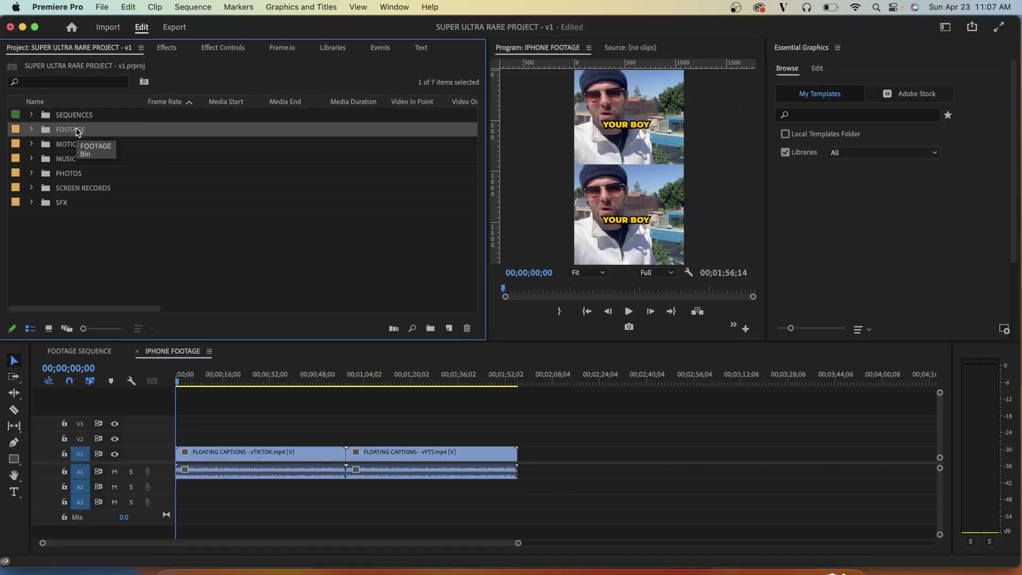
# Create a 4K YOUTUBE VIDEO EDIT - v1 sequence from the 4K MUSIC VIDEO SEQUENCE preset and move it into SEQUENCES.
pyautogui.click(943, 574)
pyautogui.click(538, 309)
pyautogui.click(297, 529)
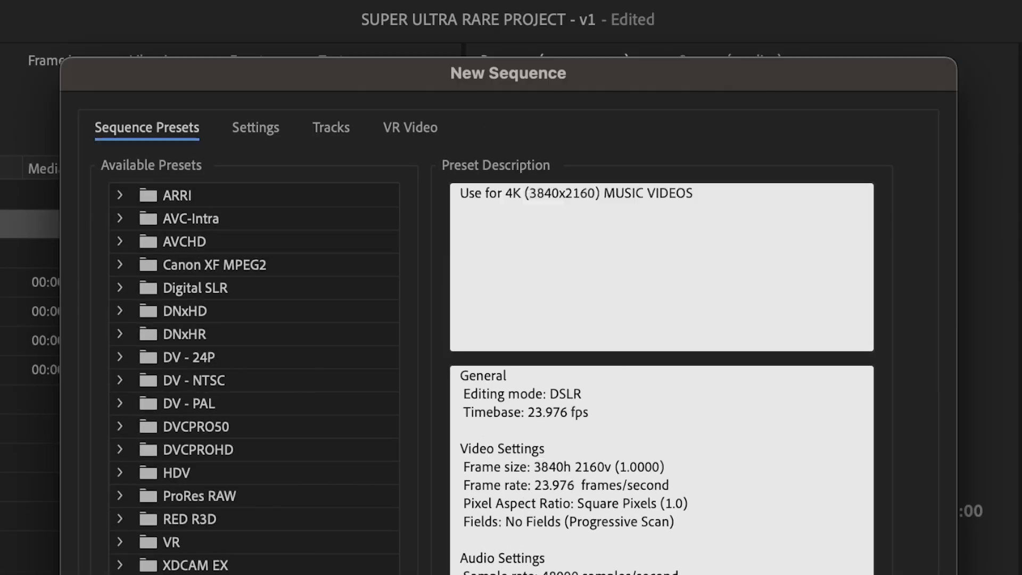
pyautogui.click(303, 550)
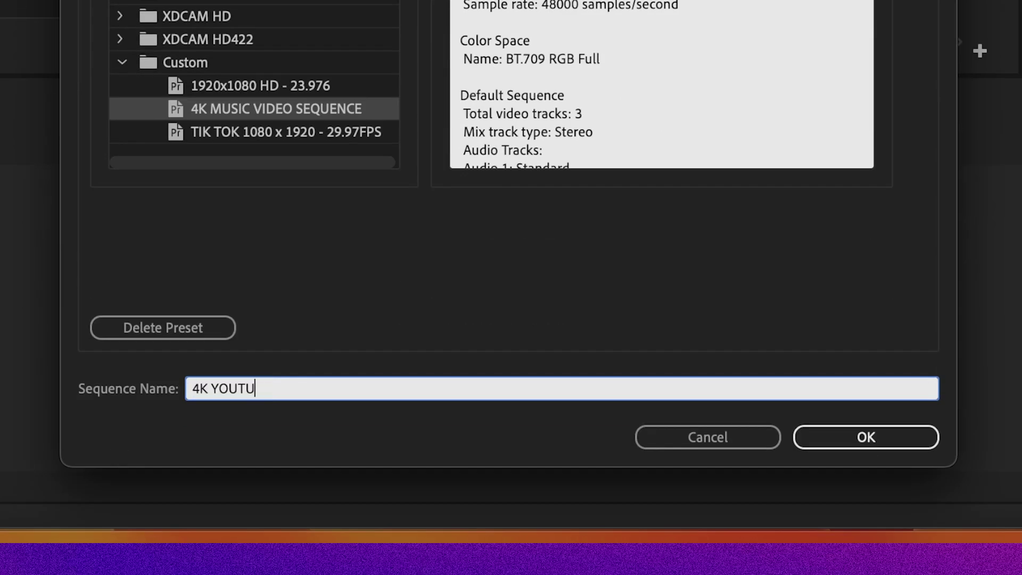
pyautogui.write('4K YOUTUBE VIDEO EDIT -')
pyautogui.press('Return')
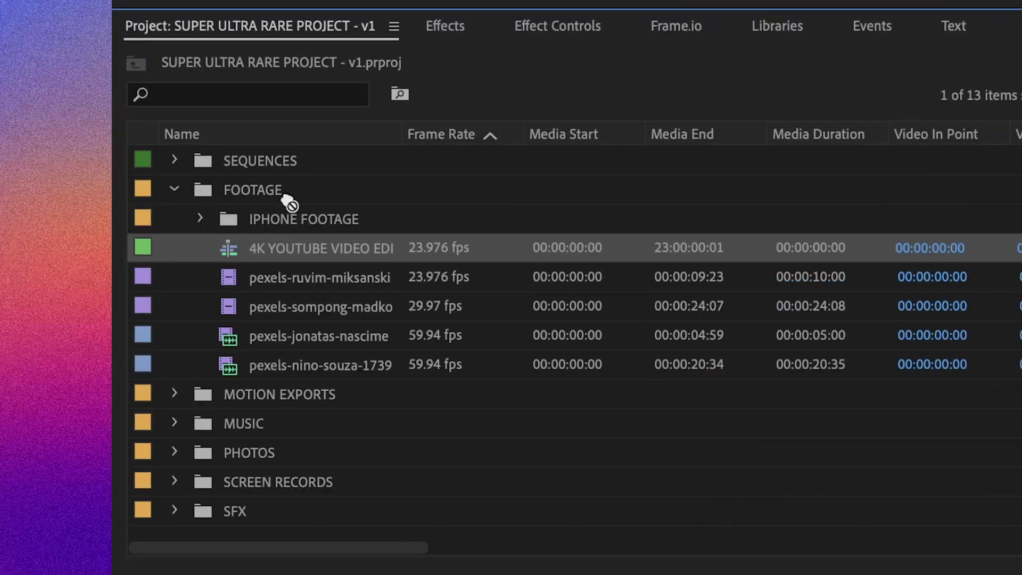
pyautogui.moveTo(287, 201); pyautogui.dragTo(224, 161)
pyautogui.click(174, 190)
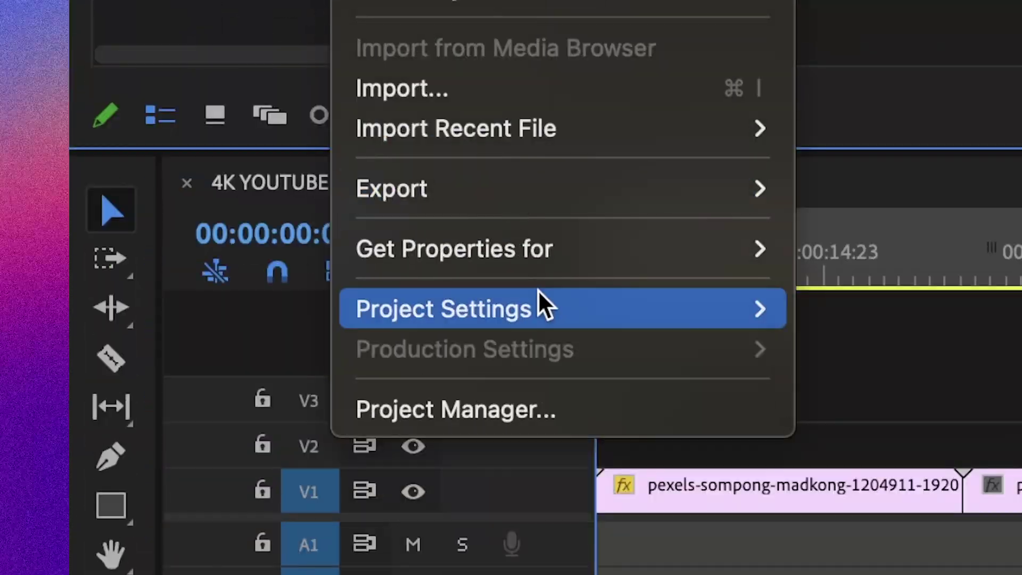
# In Scratch Disks, set captured video and audio, video and audio previews, and auto-saves to Documents.
pyautogui.moveTo(626, 306)
pyautogui.click(709, 347)
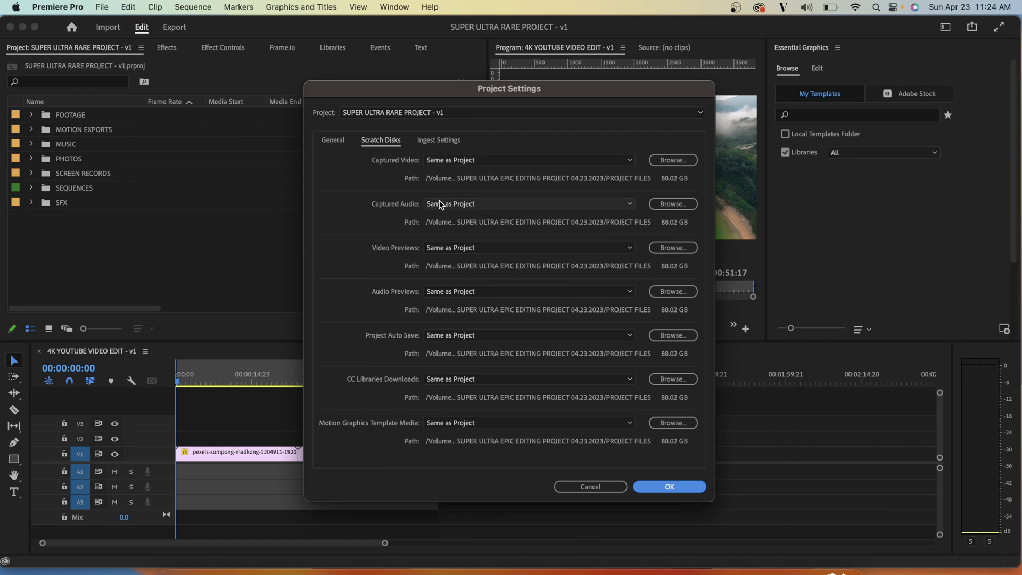
pyautogui.click(488, 160)
pyautogui.click(474, 174)
pyautogui.click(468, 204)
pyautogui.click(468, 217)
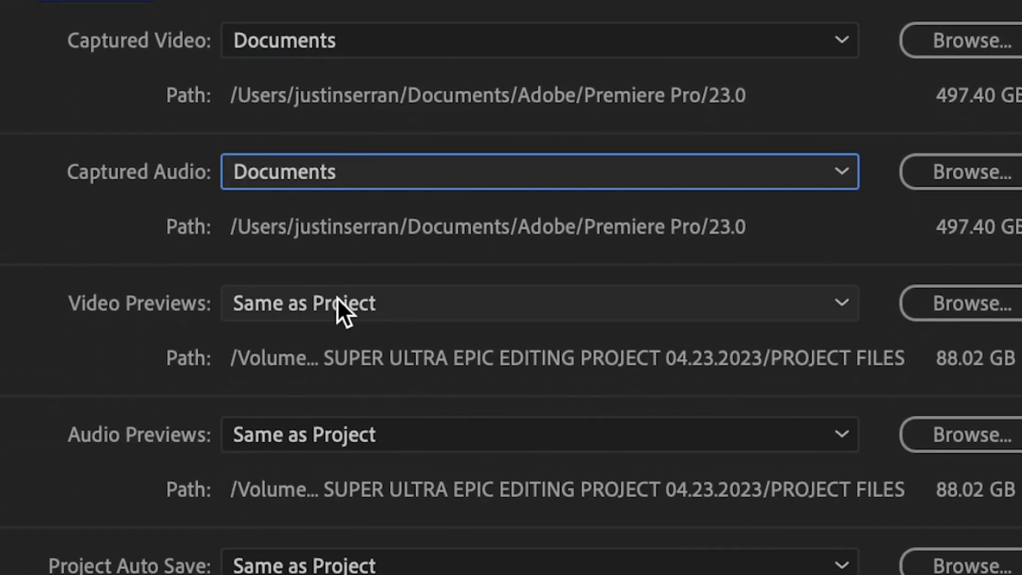
pyautogui.click(340, 306)
pyautogui.click(319, 342)
pyautogui.click(325, 435)
pyautogui.click(322, 473)
pyautogui.click(316, 564)
pyautogui.click(311, 191)
pyautogui.click(302, 159)
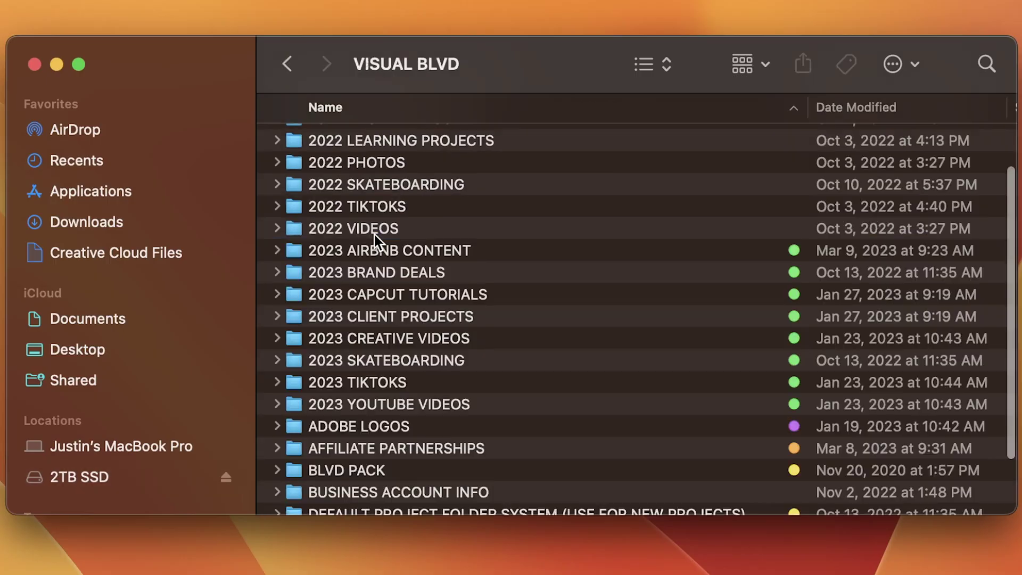
# Compress the 04.23.2023 project folder in 2023 YOUTUBE VIDEOS and attach the zip to the Gmail draft.
pyautogui.doubleClick(386, 403)
pyautogui.click(429, 296)
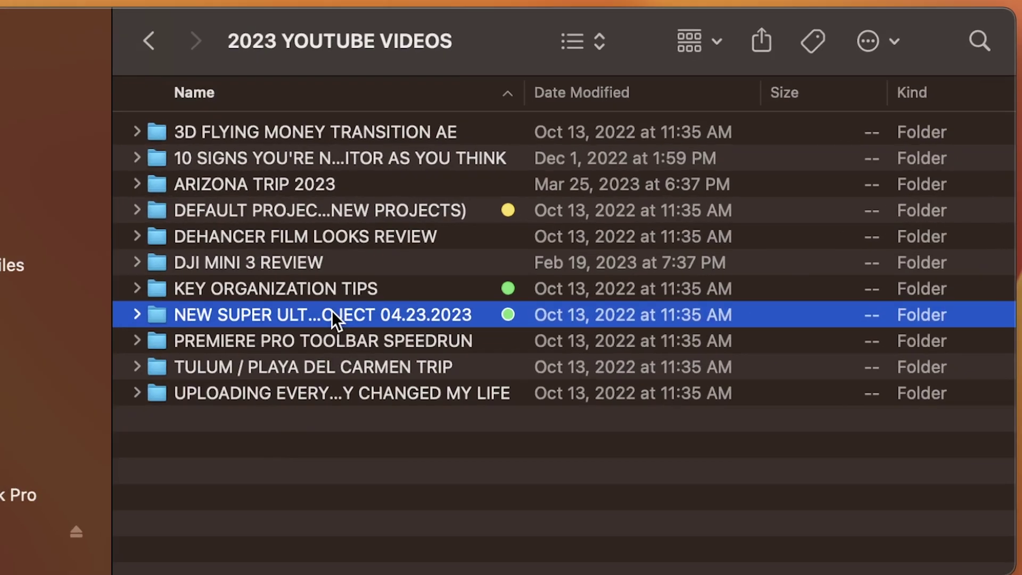
pyautogui.rightClick(426, 297)
pyautogui.press('Escape')
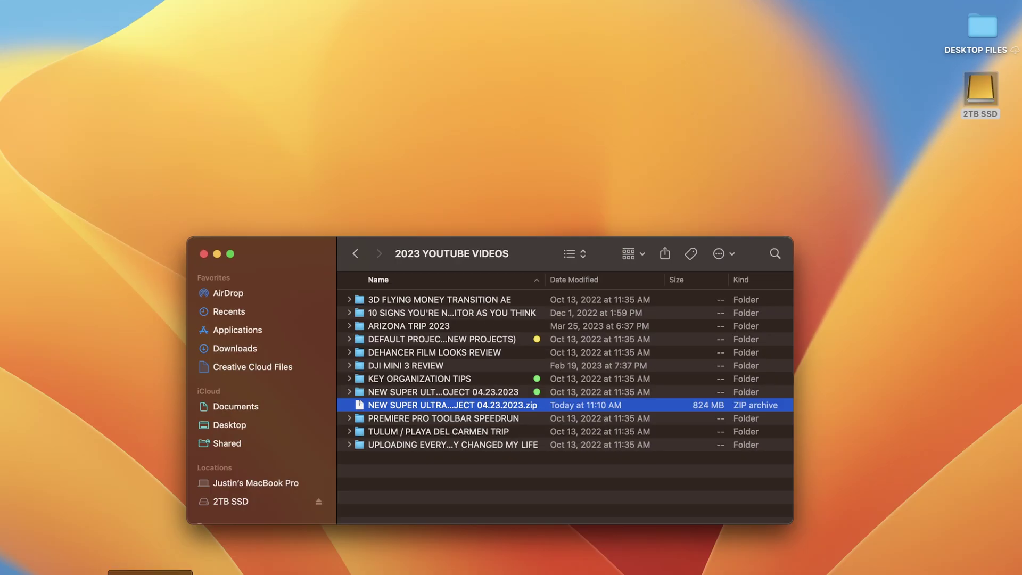
pyautogui.moveTo(453, 404); pyautogui.dragTo(199, 187)
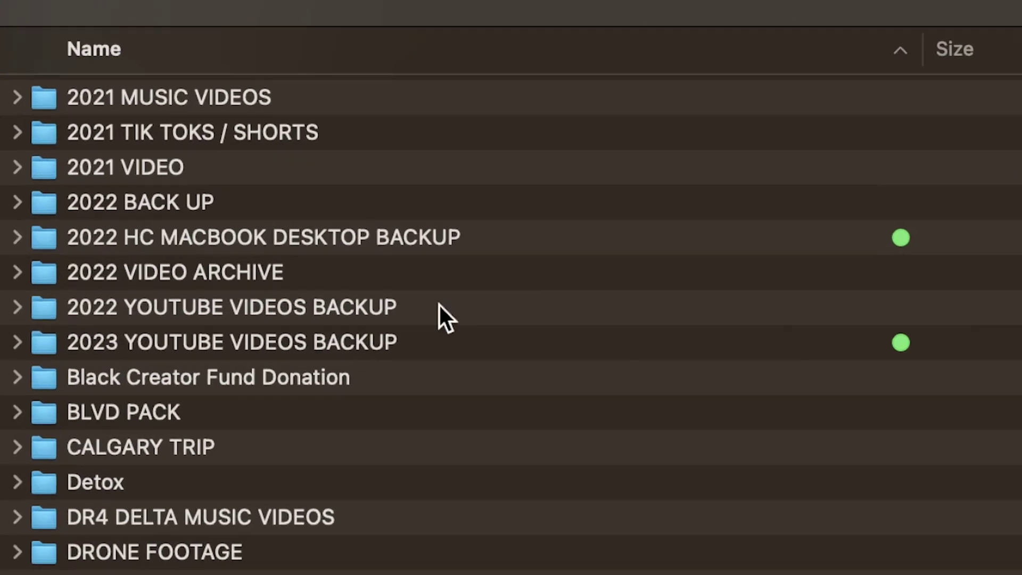
# Open the 2023 YOUTUBE VIDEOS BACKUP folder alongside 2TB SSD > VISUAL BLVD > 2023 YOUTUBE VIDEOS.
pyautogui.click(643, 269)
pyautogui.doubleClick(402, 346)
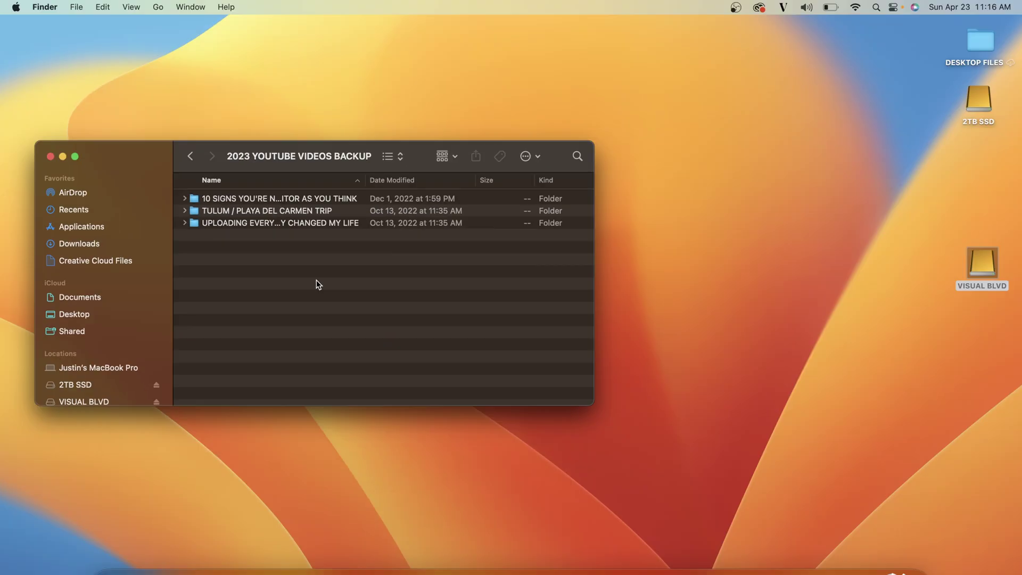
pyautogui.doubleClick(979, 98)
pyautogui.doubleClick(487, 342)
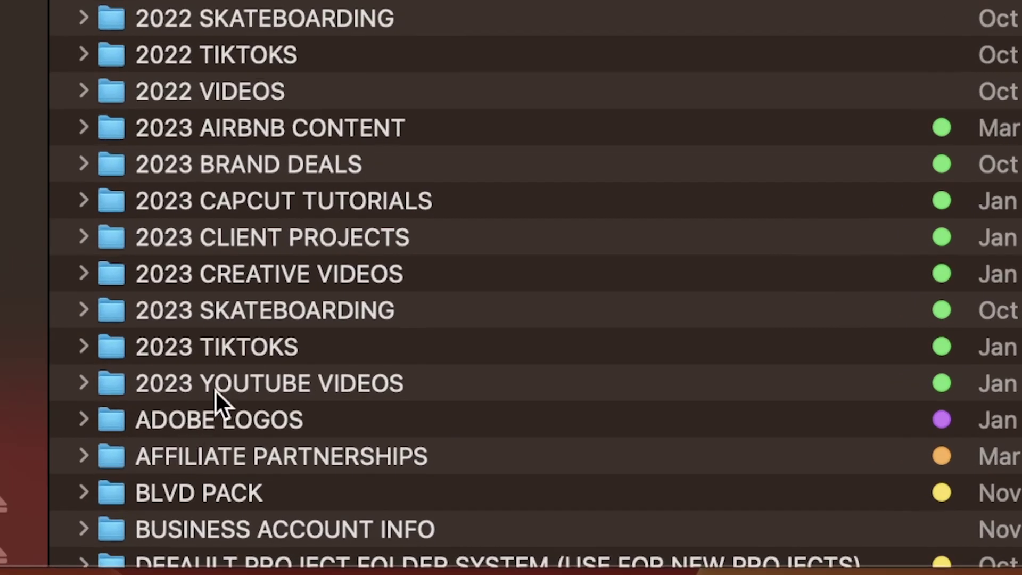
pyautogui.doubleClick(434, 440)
# Copy the 04.23.2023 project folder into 2023 YOUTUBE VIDEOS BACKUP and upload it to Google Drive.
pyautogui.moveTo(293, 218); pyautogui.dragTo(347, 516)
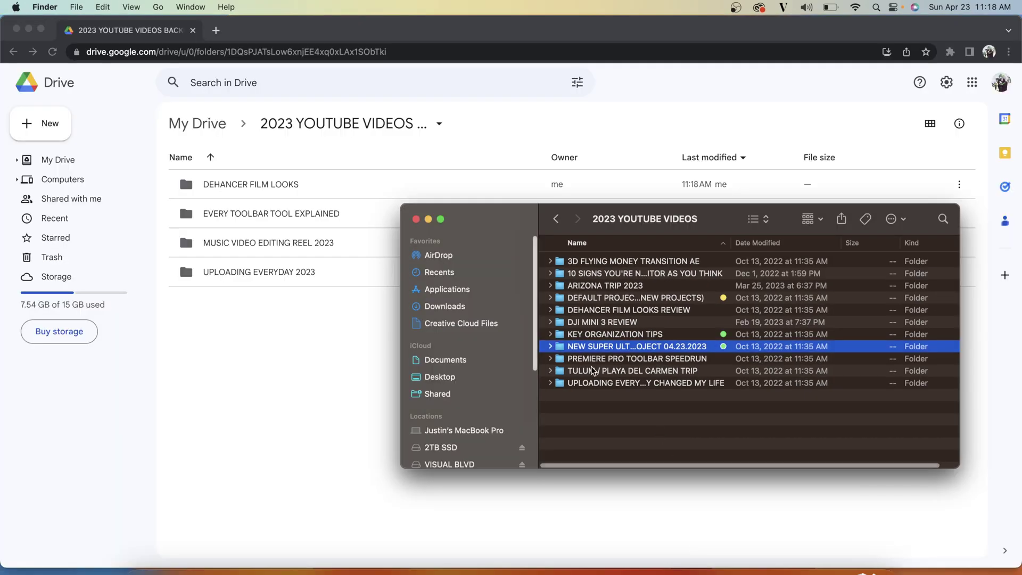
pyautogui.moveTo(593, 346); pyautogui.dragTo(407, 394)
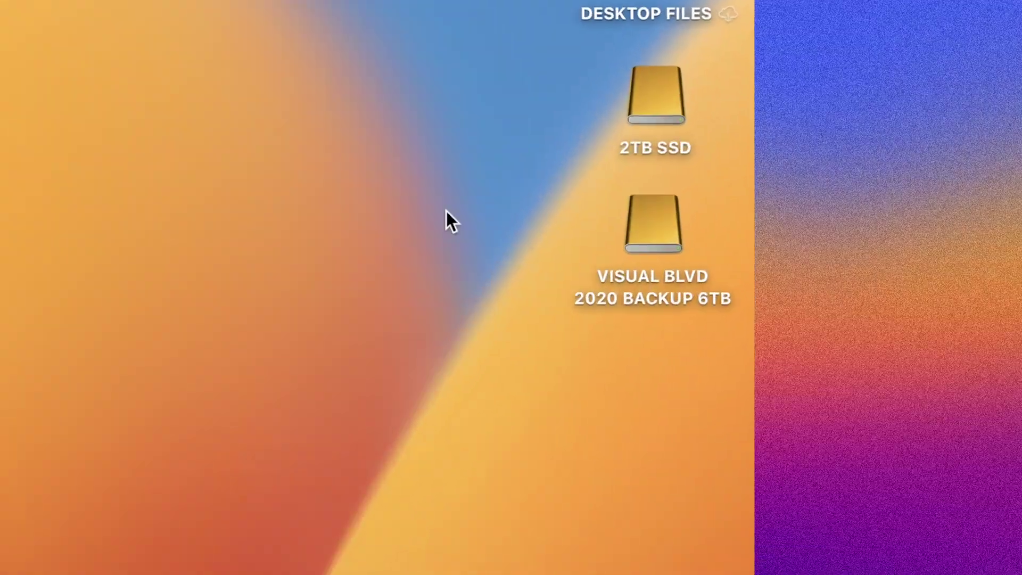
pyautogui.click(478, 256)
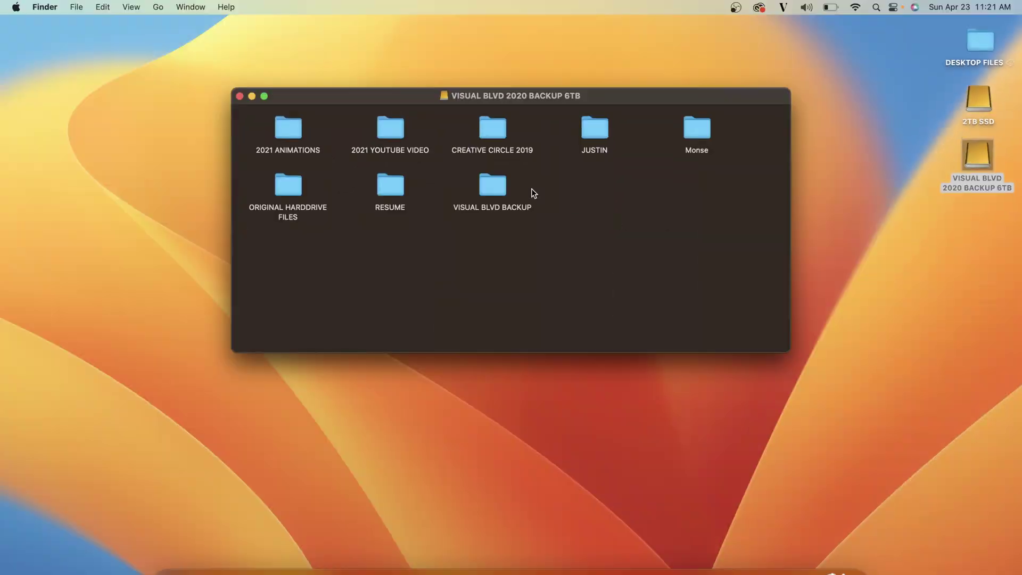
# Browse the VISUAL BLVD 2020 BACKUP 6TB drive, then close both Finder windows.
pyautogui.doubleClick(495, 187)
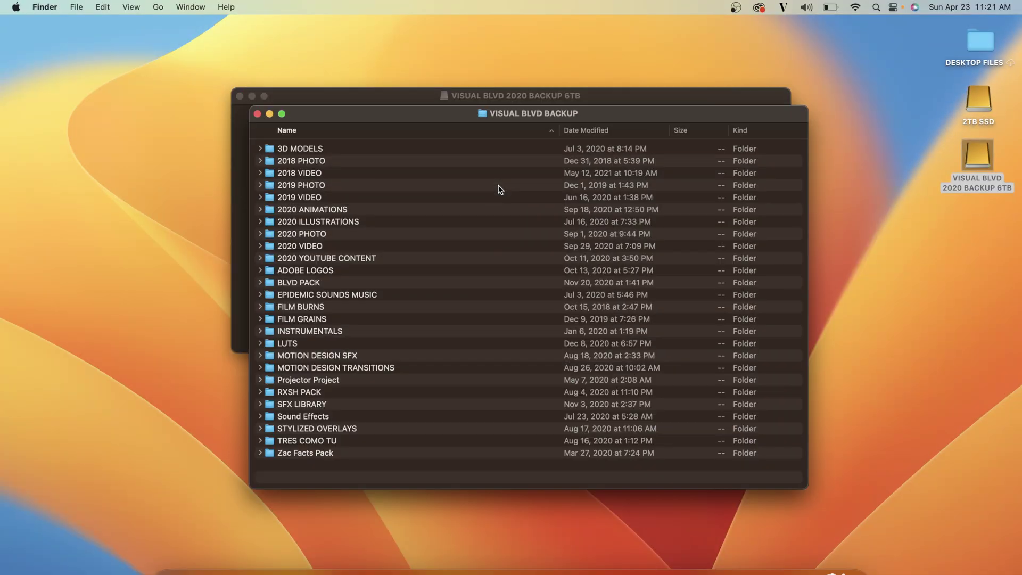
pyautogui.click(257, 114)
pyautogui.click(239, 96)
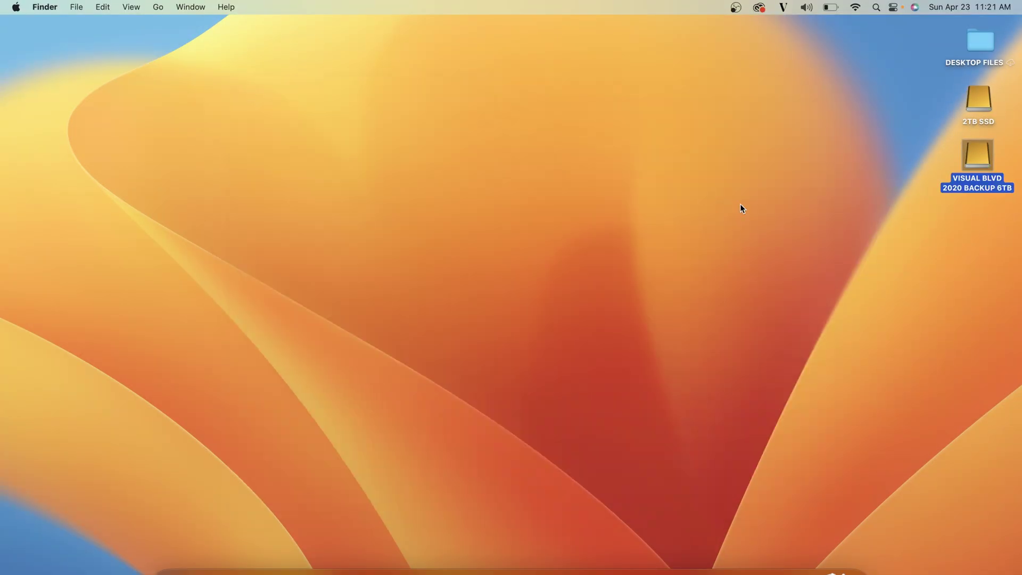